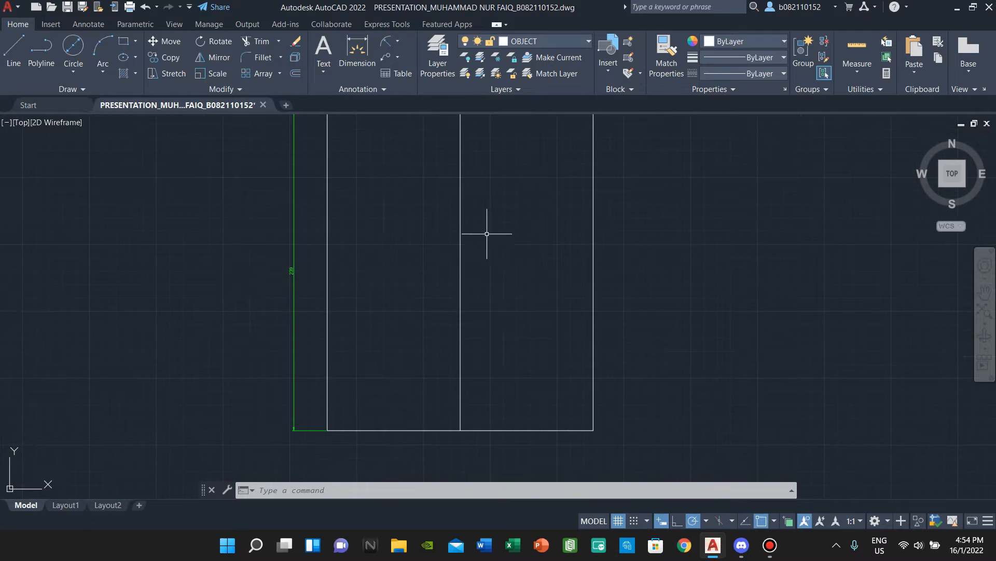
- Draw a 199-diameter circle at the rectangle's centre and offset it 8 units inward
click(73, 49)
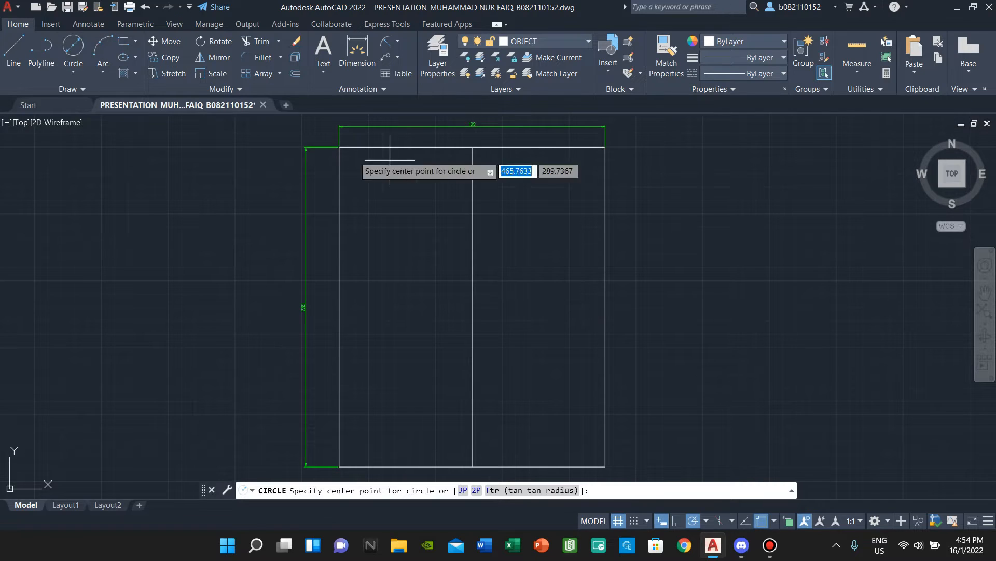
click(472, 306)
key(Return)
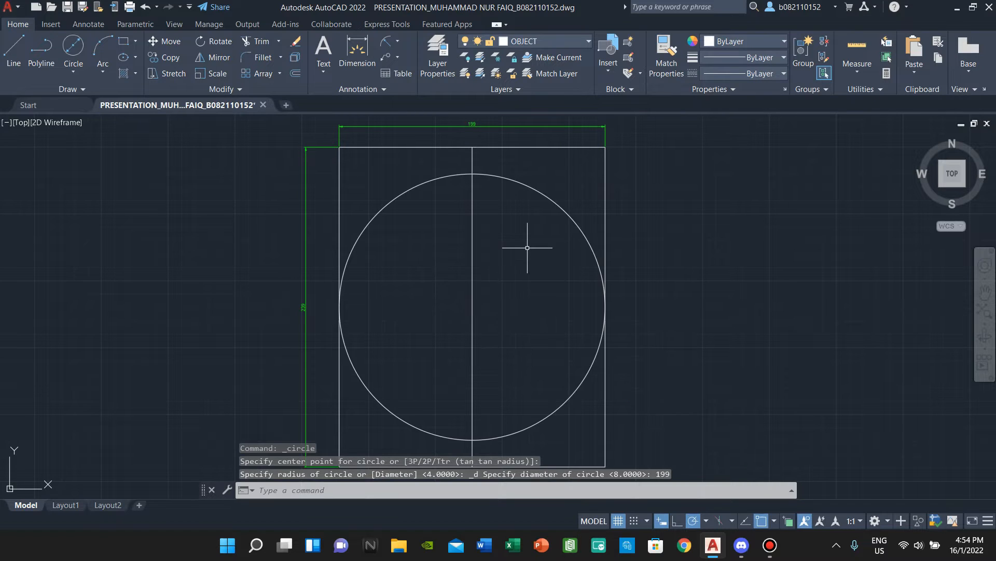
text(o)
key(Return)
text(8)
key(Return)
click(541, 196)
click(527, 225)
key(Escape)
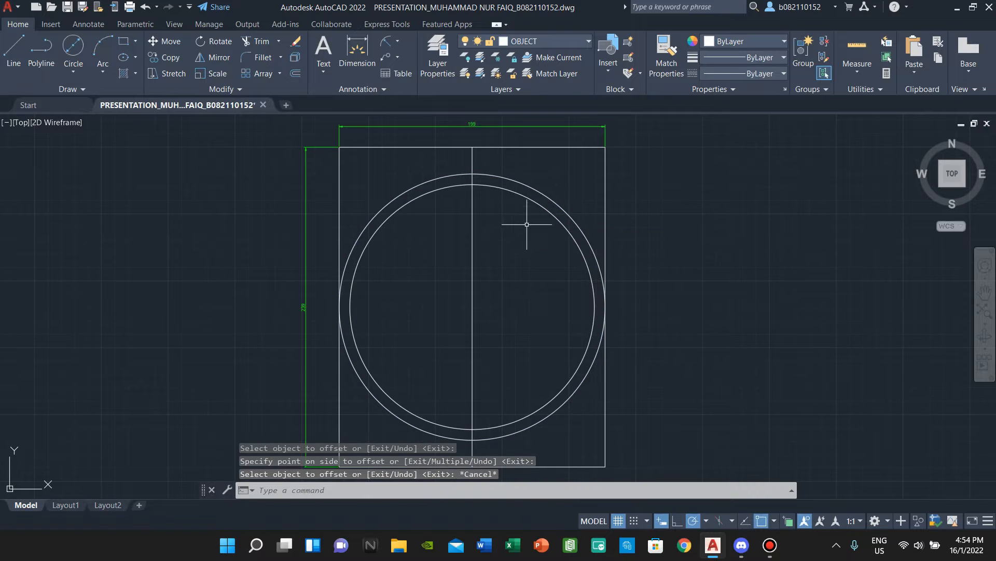
- Add two more concentric circles by offsetting 40 and then 8 units inward
text(o)
key(Return)
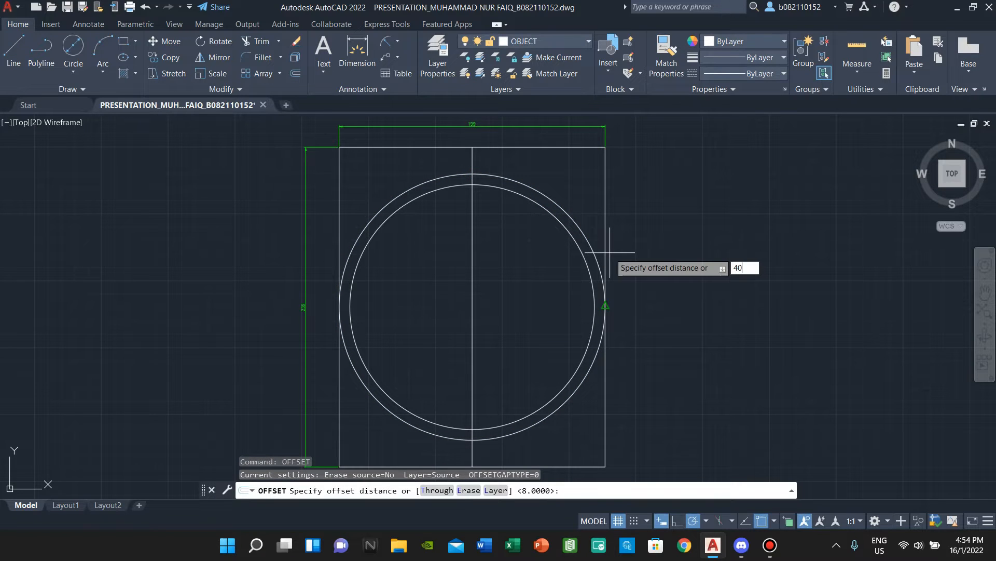
key(Return)
click(584, 254)
click(544, 253)
key(Escape)
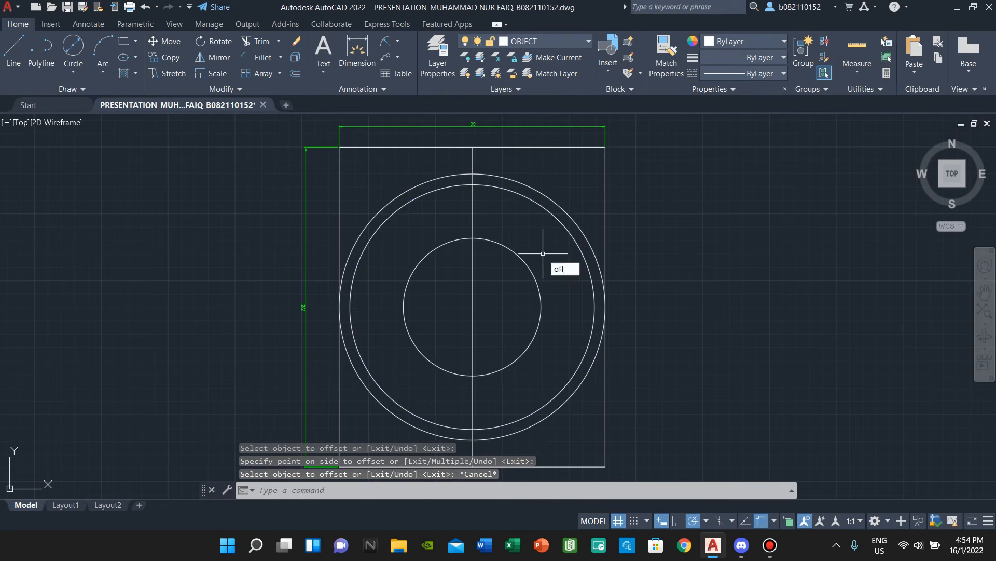
text(of)
key(Return)
key(Return)
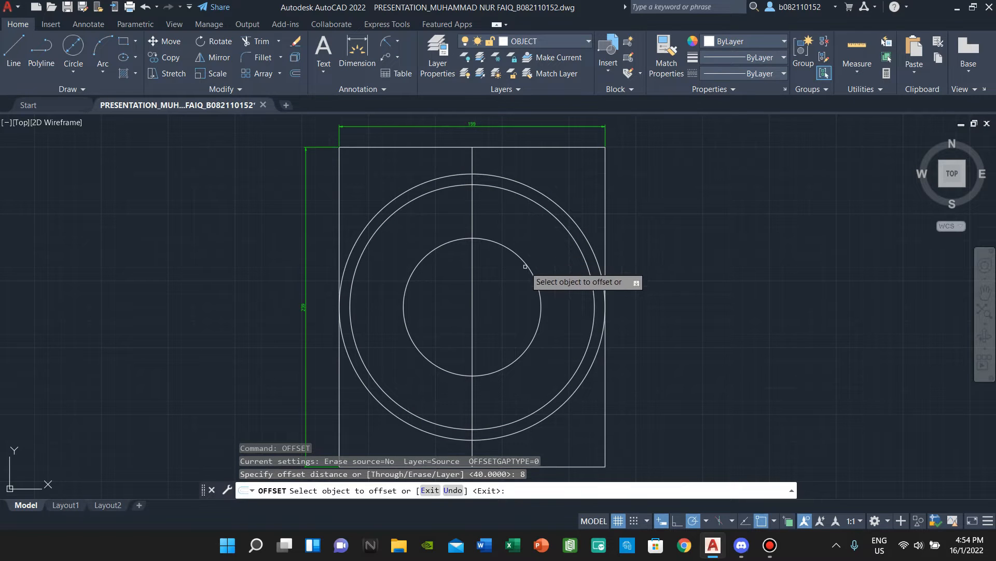
click(526, 266)
click(501, 276)
key(Escape)
- Draw an angled spoke line from the centre toward the upper left, extended to the outer circle
click(13, 50)
scroll(457, 312, up, 3)
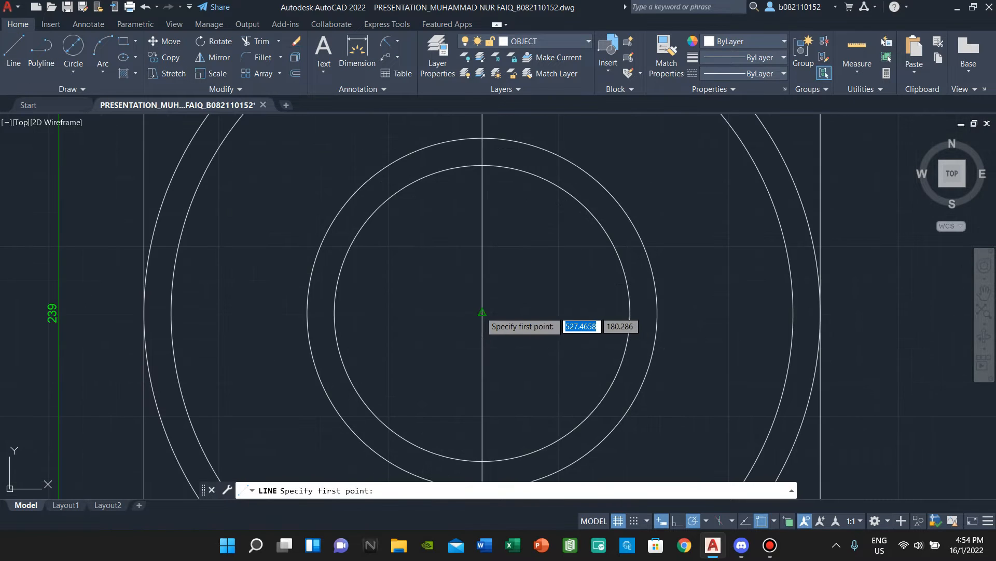
scroll(461, 311, down, 3)
click(472, 306)
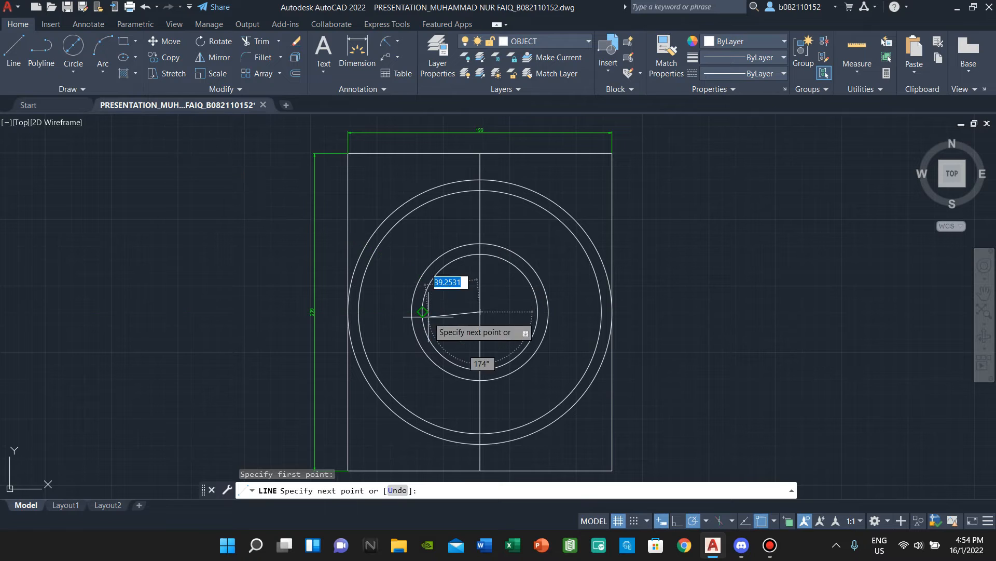
click(421, 277)
key(Escape)
scroll(438, 252, up, 3)
scroll(431, 239, down, 1)
key(Return)
click(407, 297)
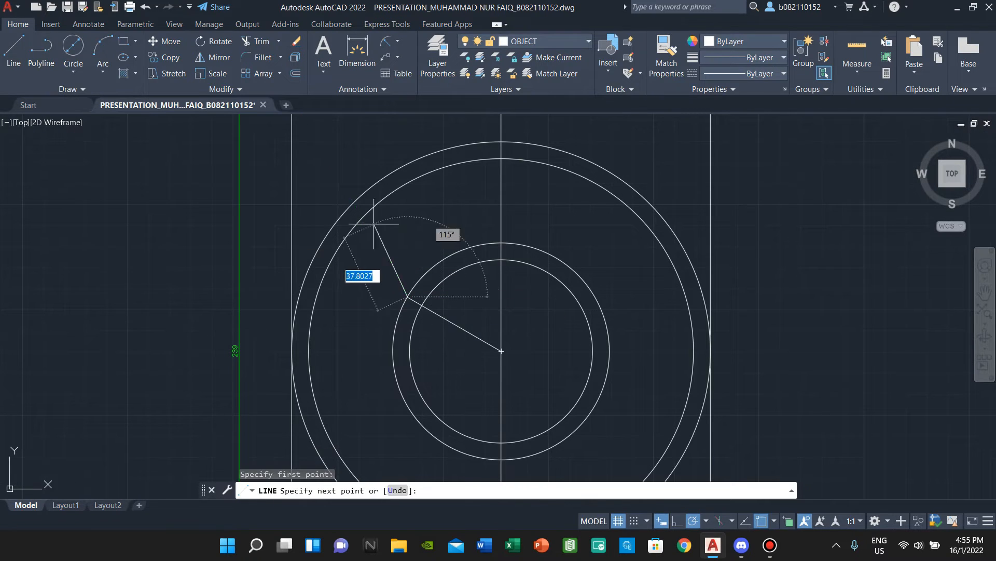
click(362, 218)
key(Escape)
- Offset the angled spoke line 7 units to its upper-right side
text(o)
key(Return)
key(Return)
click(387, 260)
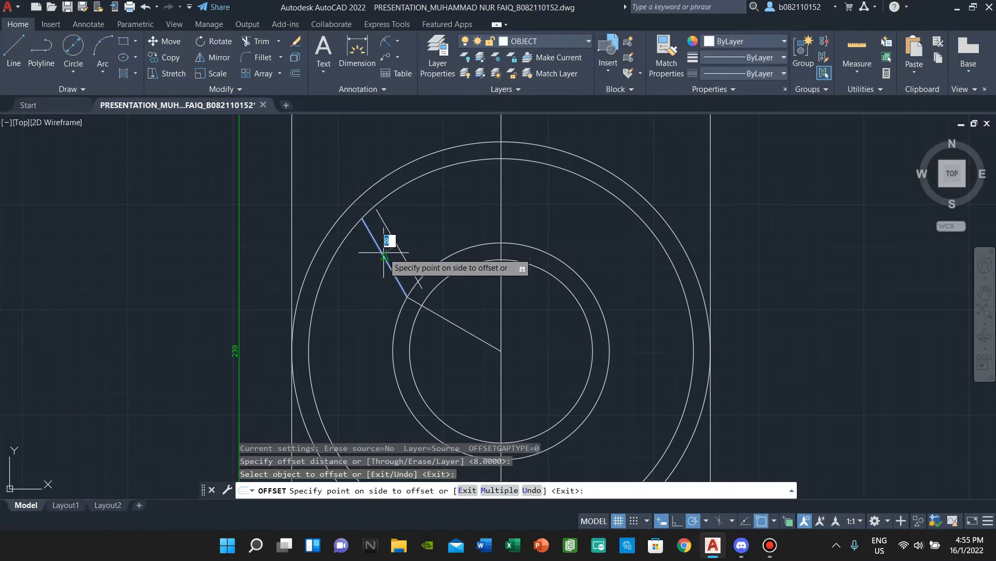
key(Escape)
key(Return)
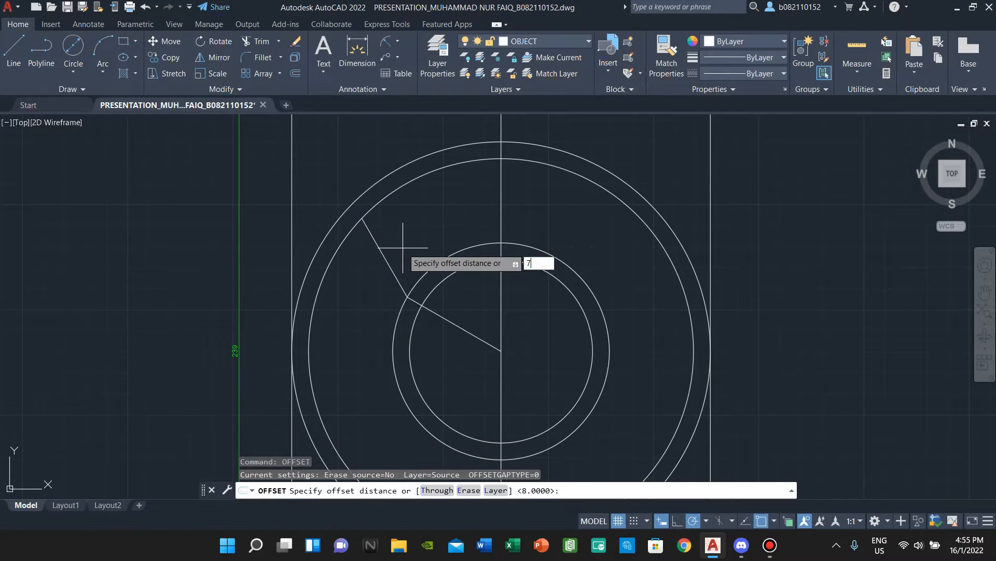
text(7)
key(Return)
click(384, 253)
click(423, 243)
key(Escape)
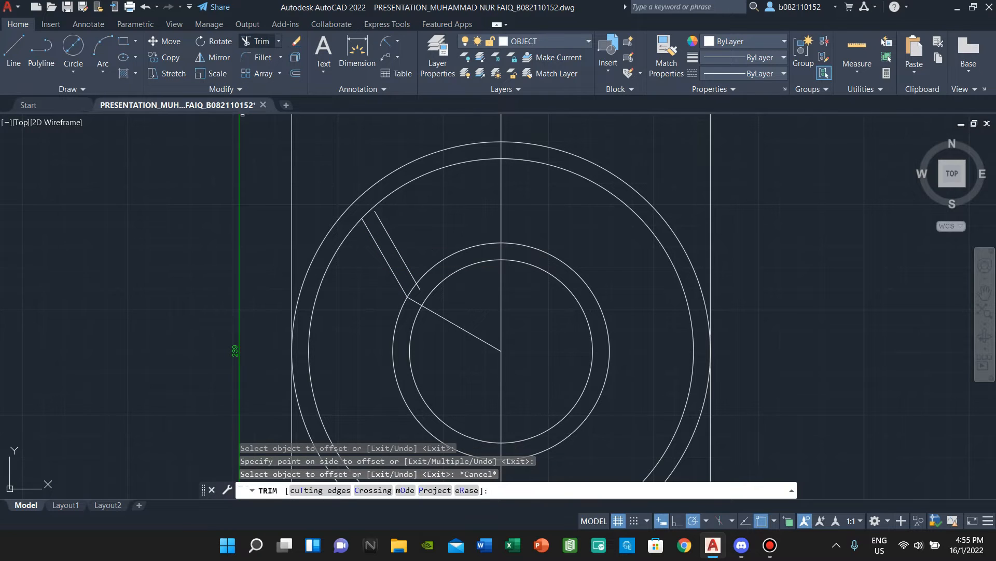
click(256, 42)
scroll(414, 296, up, 6)
- Trim the offset line's stub and the diagonal piece between the inner circles
click(503, 163)
scroll(441, 304, down, 2)
click(430, 330)
scroll(473, 336, down, 1)
scroll(473, 337, down, 1)
scroll(394, 223, down, 1)
key(Escape)
- Extend the short line to the arc and both slanted lines to the inner circle
text(EXTEND)
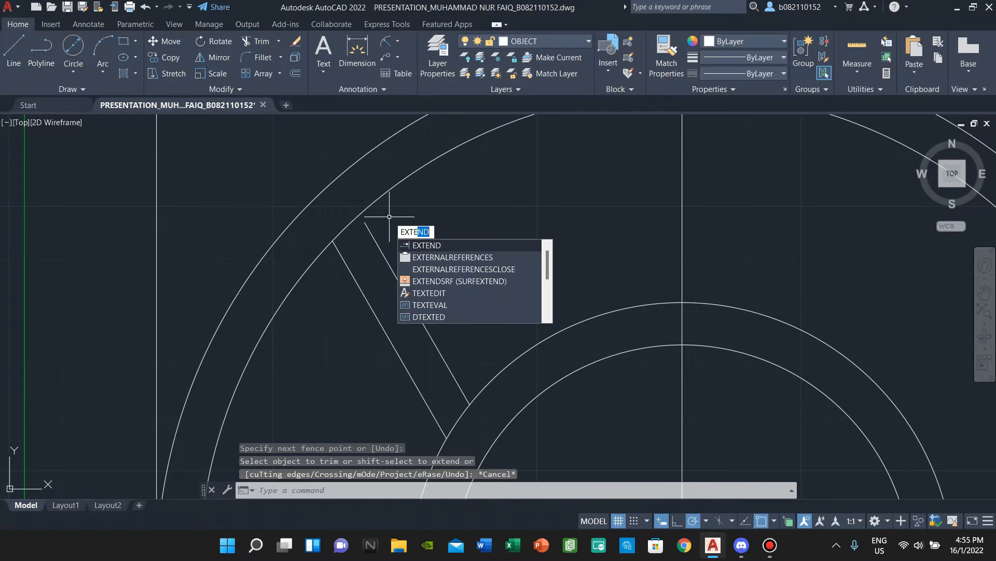
key(Return)
click(371, 233)
key(Escape)
scroll(360, 209, up, 8)
scroll(391, 253, down, 6)
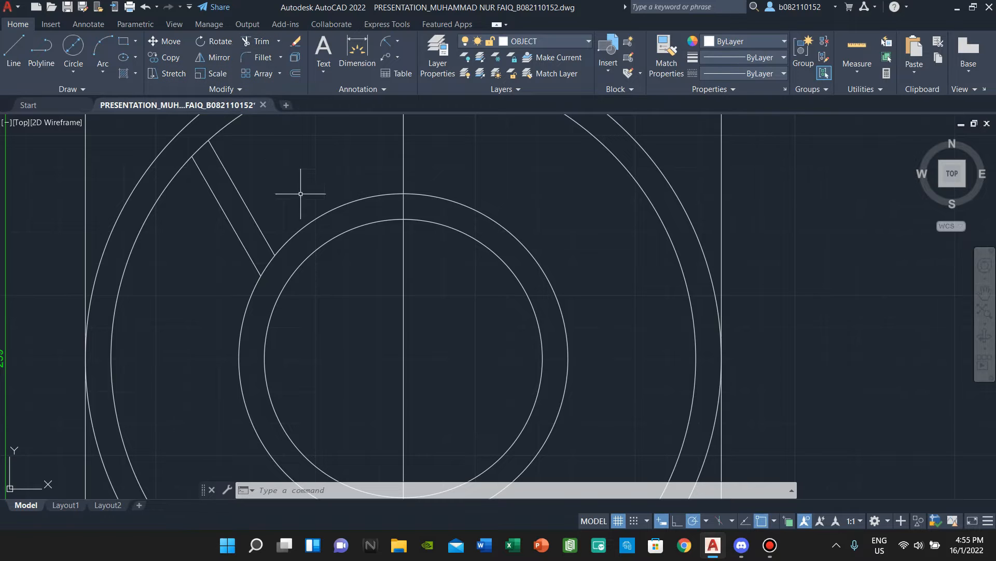
text(ex)
key(Return)
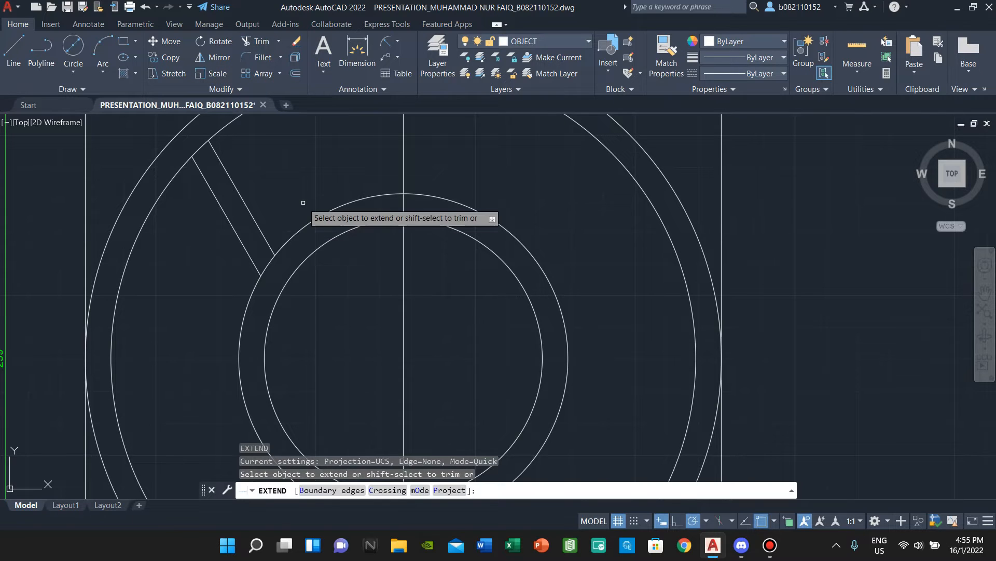
click(269, 243)
click(256, 268)
scroll(287, 285, up, 4)
scroll(288, 283, down, 6)
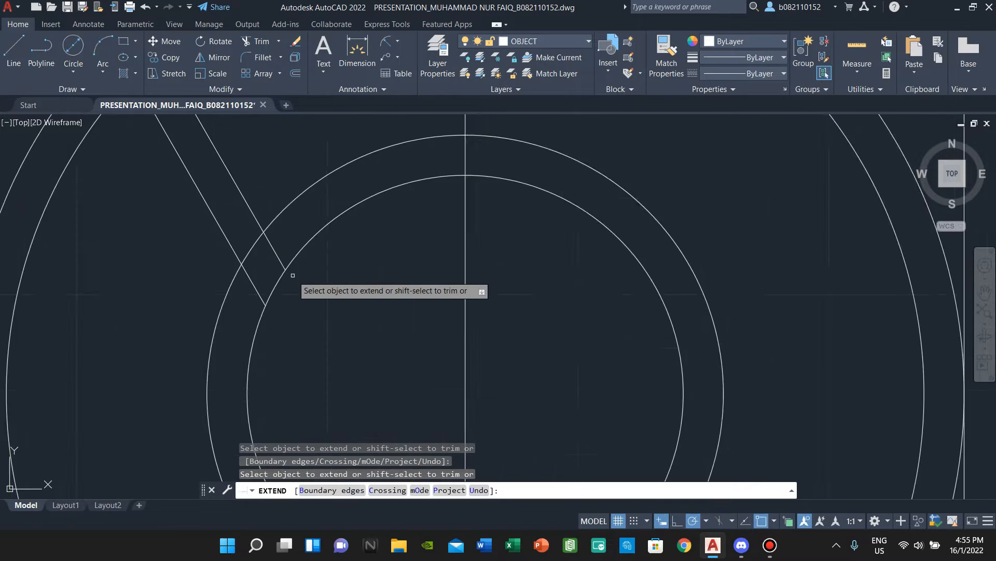
key(Escape)
- Fence-trim the arc pieces and the circles' right-side arcs
click(254, 42)
drag(288, 317, 244, 327)
drag(422, 341, 468, 343)
scroll(475, 358, down, 2)
middle_drag(477, 363, 441, 289)
mouse_move(449, 397)
mouse_down()
mouse_move(426, 363)
mouse_move(457, 158)
mouse_up()
scroll(338, 275, up, 5)
key(Escape)
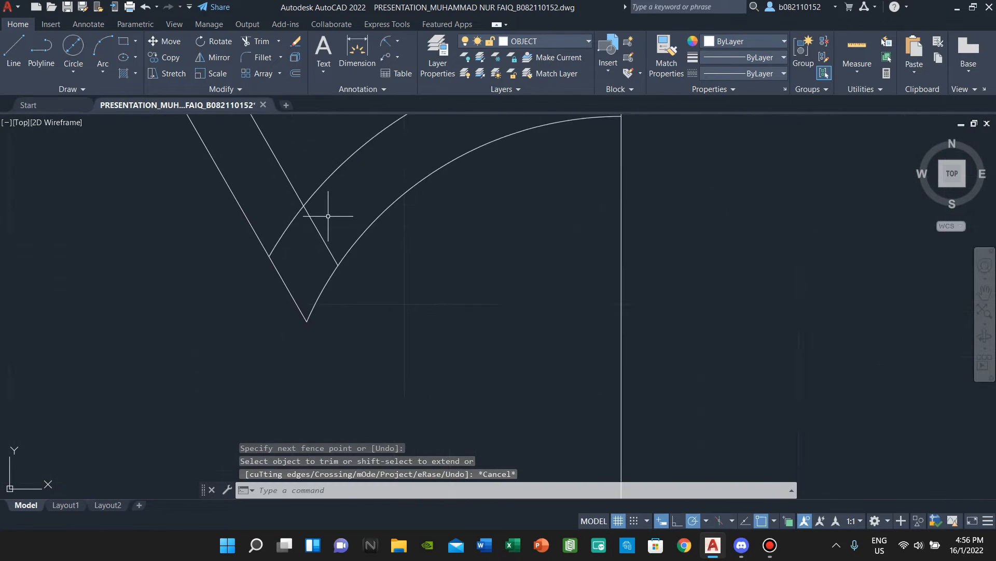
- Fillet the V's bottom corner with a radius of 4
text(f)
key(Return)
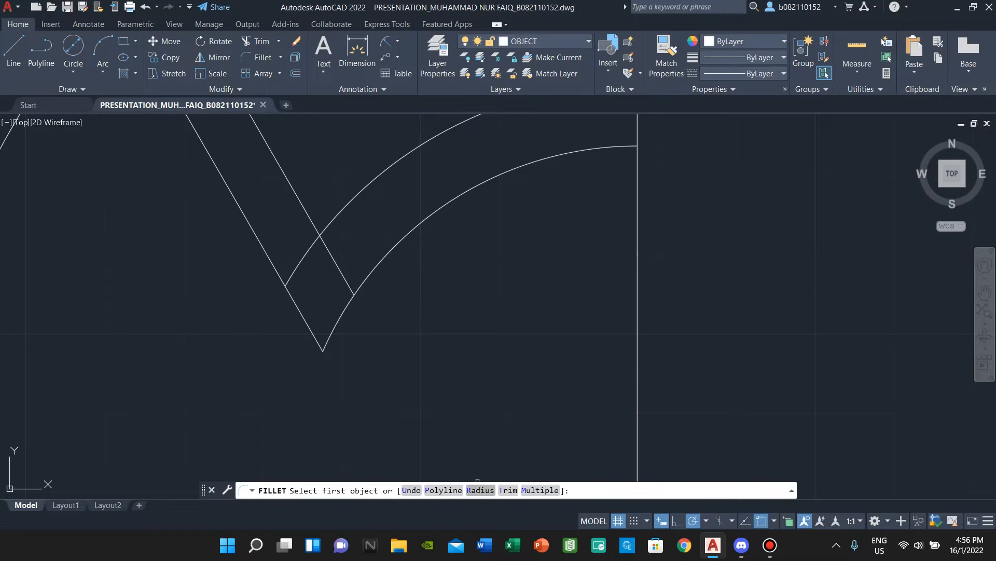
text(r)
key(Return)
key(Return)
click(310, 331)
click(336, 324)
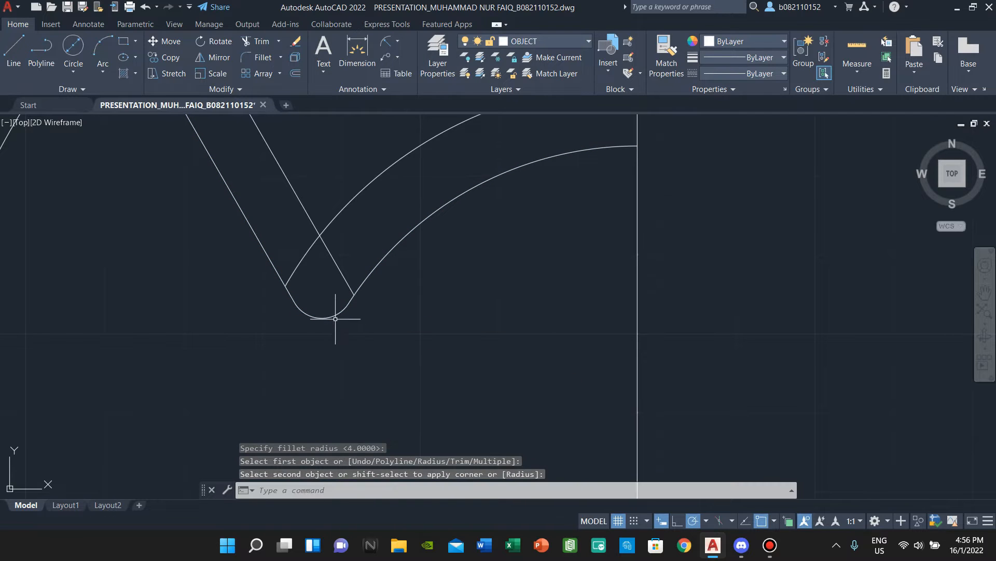
key(Return)
click(314, 223)
scroll(356, 244, down, 3)
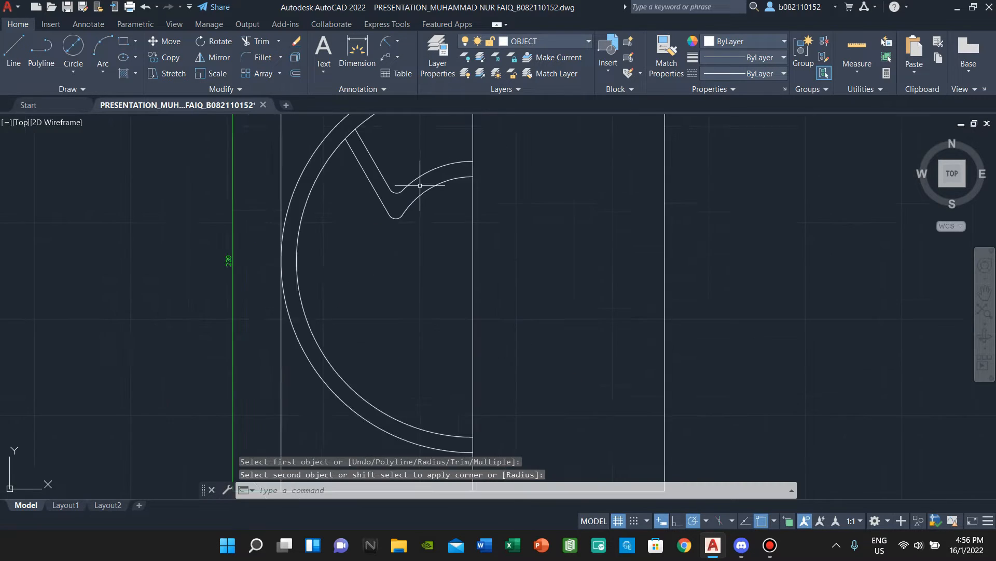
key(Escape)
scroll(311, 241, down, 3)
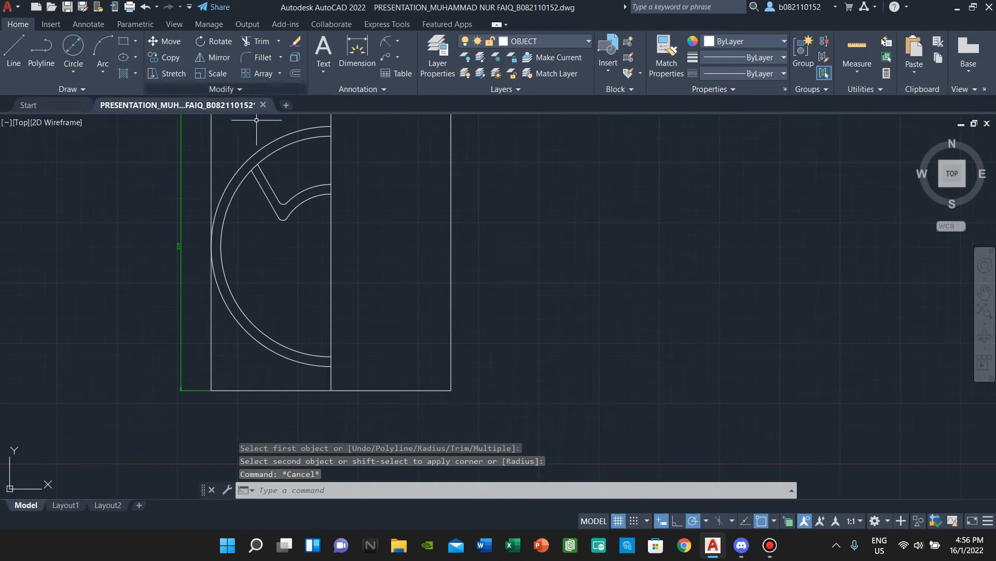
scroll(273, 156, up, 8)
- Trim the inner arc between the V lines and round the inner corner
text(tr)
key(Return)
click(185, 226)
key(Escape)
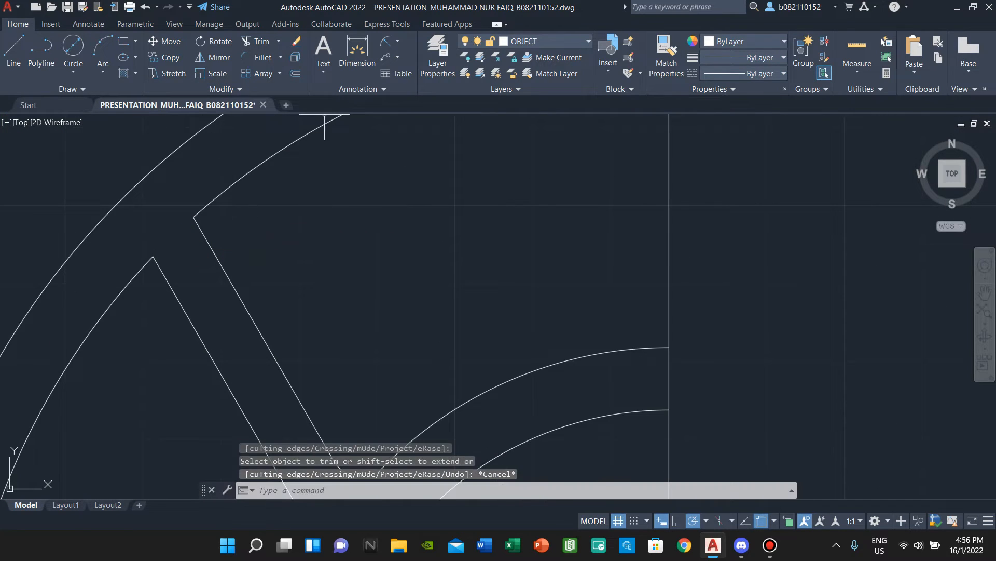
click(262, 58)
click(225, 190)
click(203, 233)
- Round the V apex and the lower corner with fillets
right_click(388, 186)
click(416, 194)
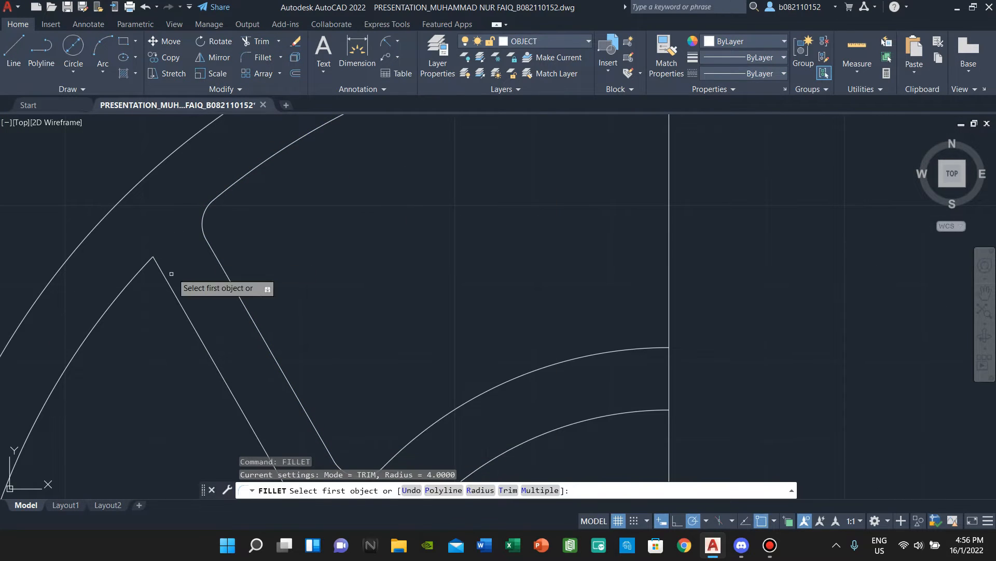
click(145, 272)
click(162, 271)
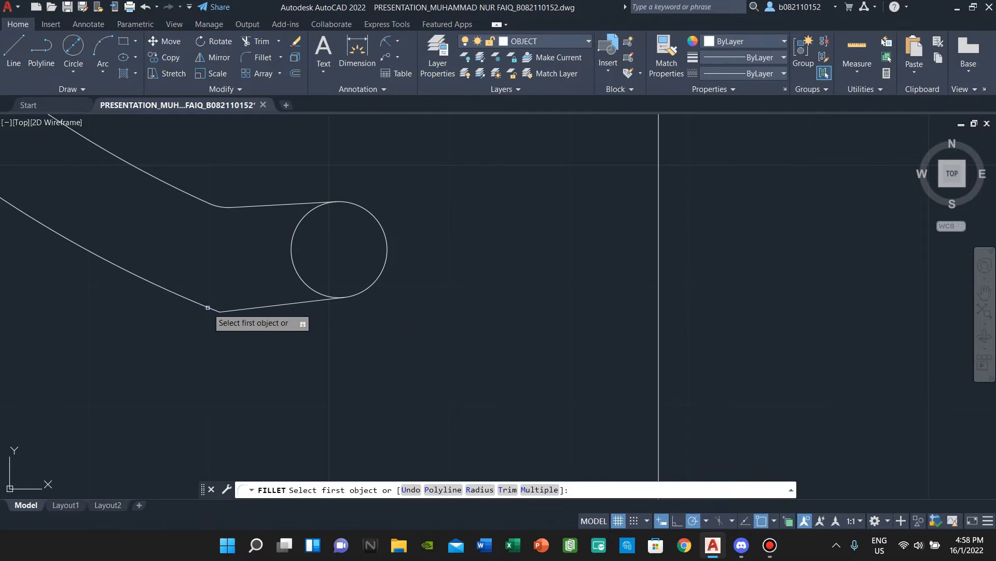
click(208, 308)
click(238, 310)
scroll(276, 267, down, 5)
- Trim away the circle's remaining left arc
click(261, 42)
click(284, 256)
scroll(332, 207, down, 5)
middle_drag(329, 165, 354, 339)
middle_drag(327, 139, 328, 250)
key(Escape)
click(14, 50)
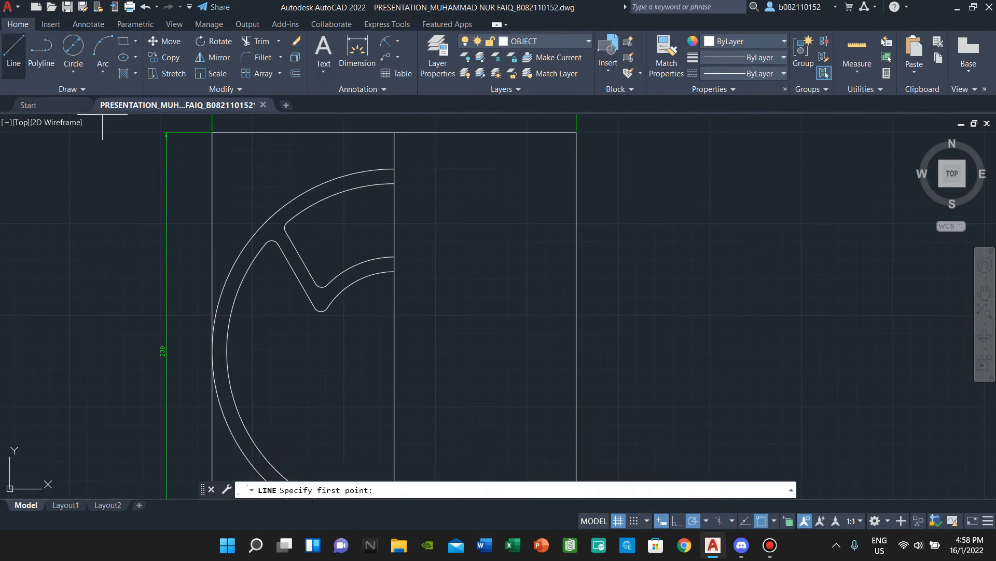
click(394, 351)
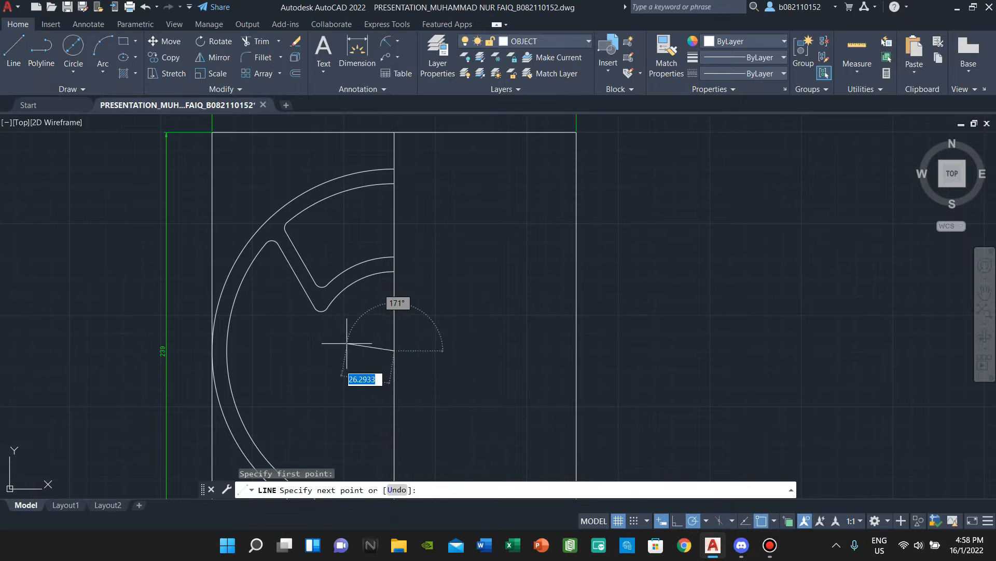
- Draw two lines from the vertical centre-line point, one toward the upper left and one 110 long
click(222, 250)
key(Escape)
key(space)
click(394, 351)
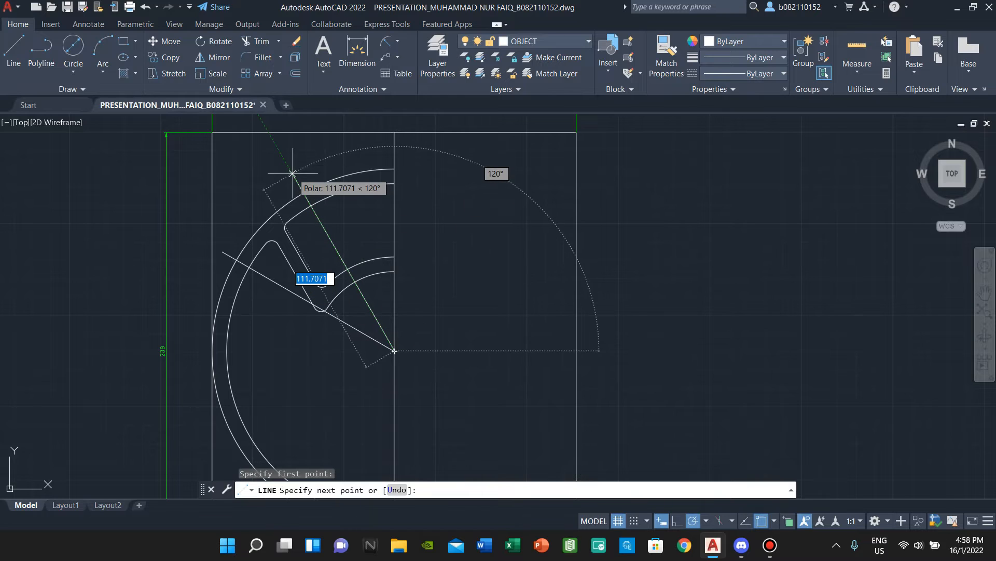
text(110)
key(Return)
key(Escape)
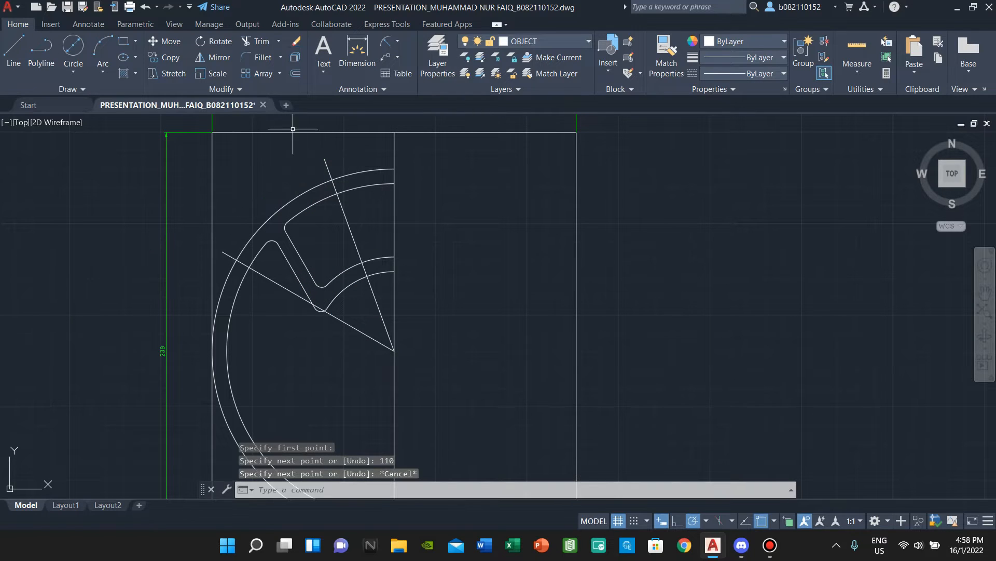
- Trim away the leftover diagonal construction line, leaving short dividers across the rim band
click(258, 41)
scroll(352, 231, up, 2)
mouse_move(351, 230)
mouse_down()
mouse_move(388, 235)
mouse_move(388, 336)
mouse_up()
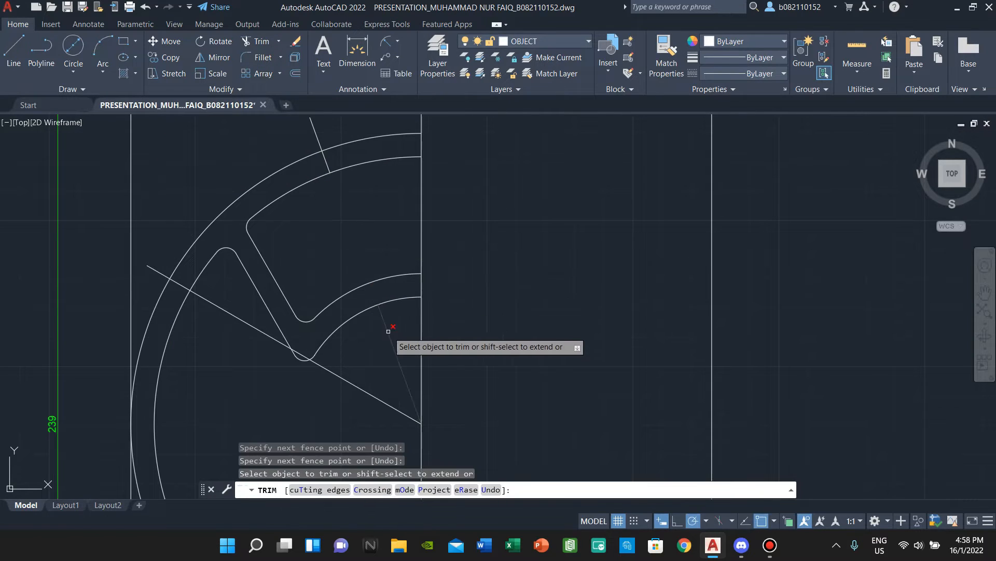
scroll(316, 343, up, 5)
scroll(316, 343, down, 5)
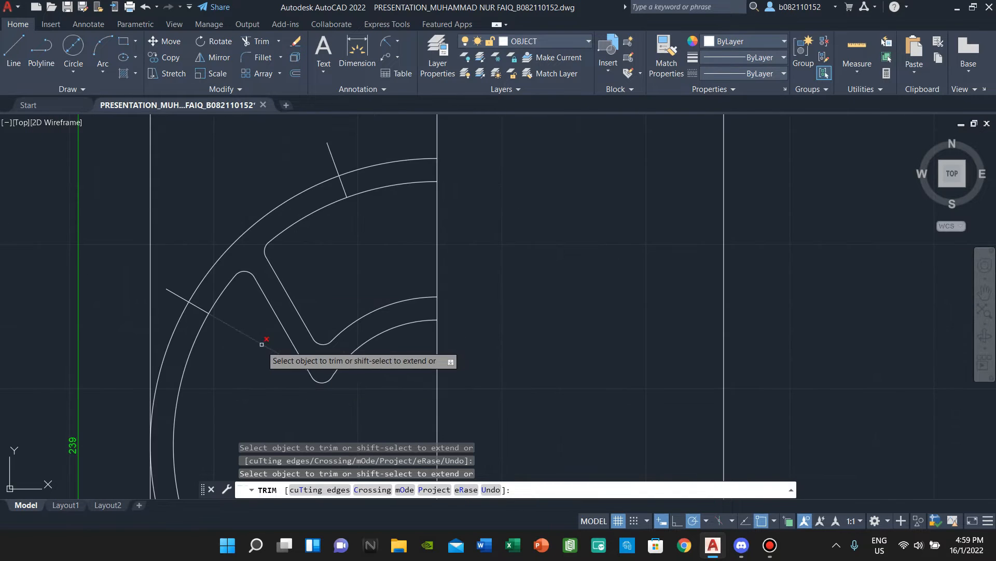
key(Escape)
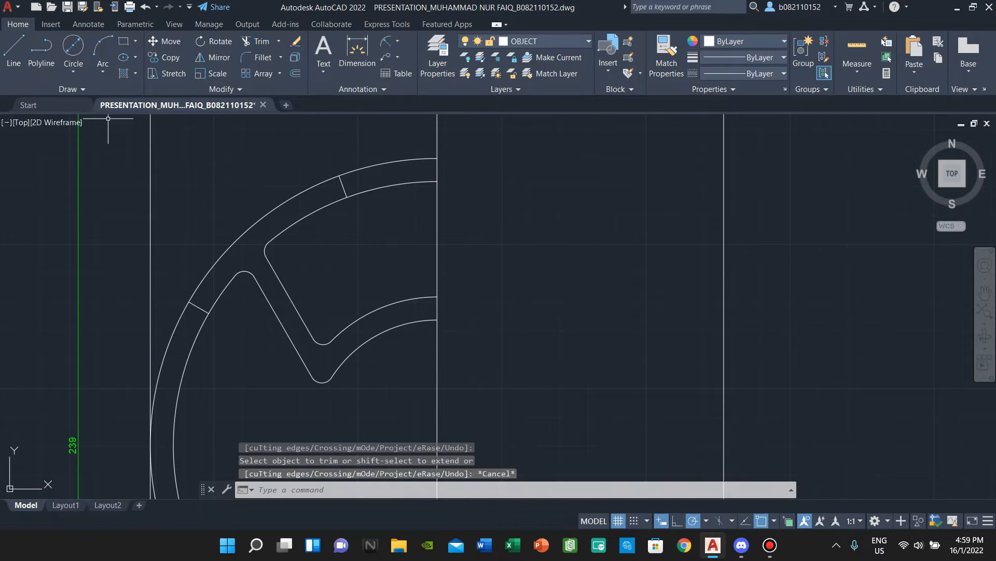
click(14, 50)
scroll(357, 217, up, 5)
click(357, 215)
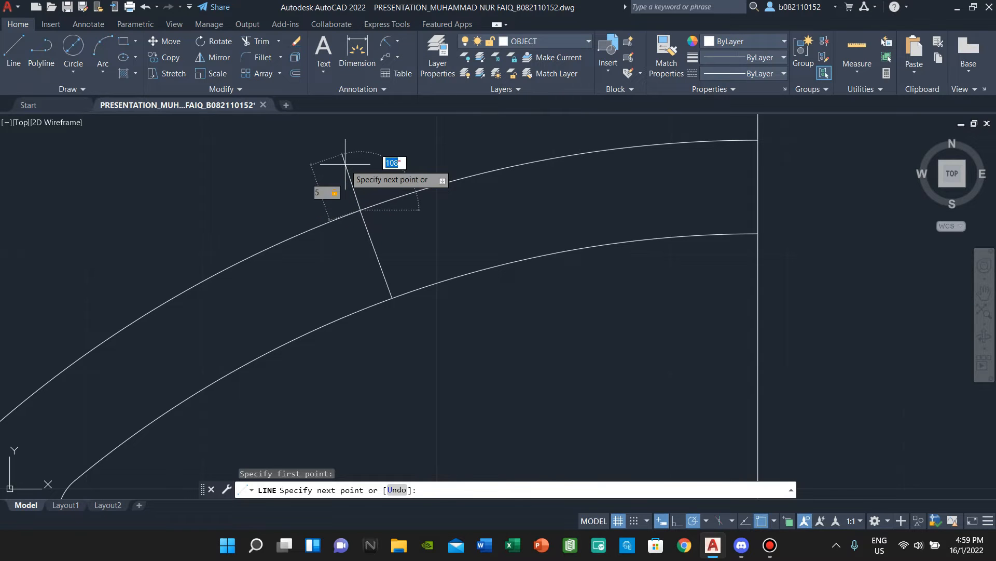
- Draw the short tick lines out from the outer rim curve
key(Return)
key(Escape)
scroll(348, 165, down, 5)
middle_drag(311, 258, 338, 192)
click(14, 49)
scroll(170, 298, up, 5)
click(181, 344)
click(131, 315)
key(Escape)
click(258, 41)
scroll(358, 319, up, 6)
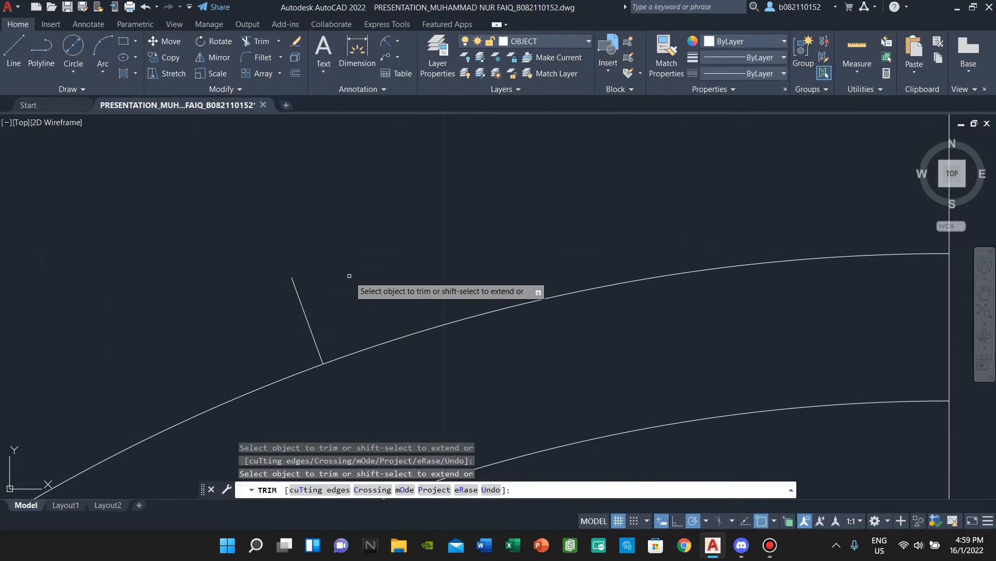
key(Escape)
- Offset the first tick line 2.5 to both its right and left
text(off)
key(Return)
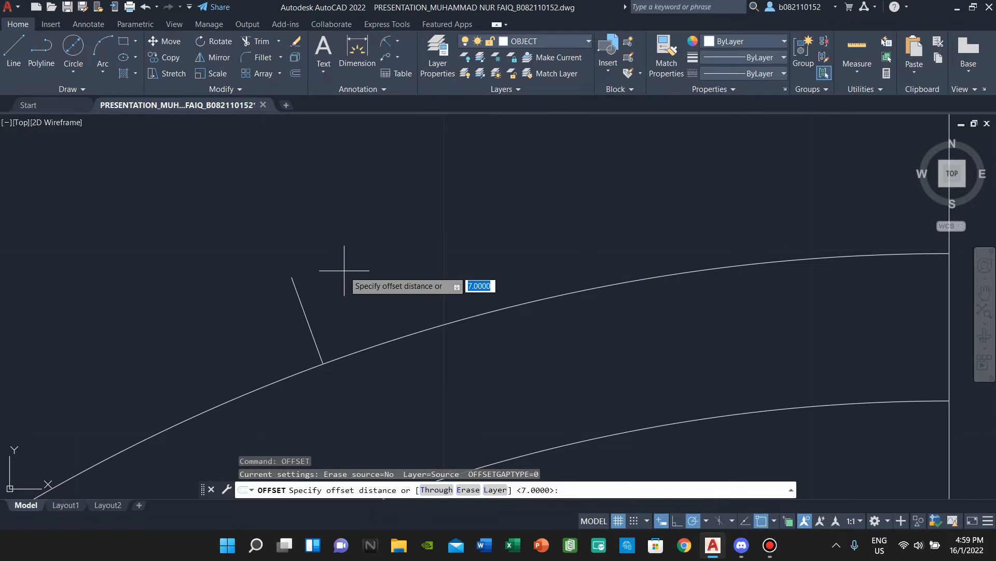
text(2.5)
key(Return)
click(300, 305)
click(325, 292)
click(305, 314)
click(272, 339)
- Offset the second tick line 2.5 above and below it
scroll(272, 340, down, 6)
scroll(213, 415, up, 3)
scroll(252, 296, up, 3)
click(127, 341)
click(132, 322)
click(115, 332)
click(103, 352)
scroll(151, 303, down, 2)
key(Escape)
- Erase the middle tick line of each group, keeping the two offset dividers
text(tr)
key(Return)
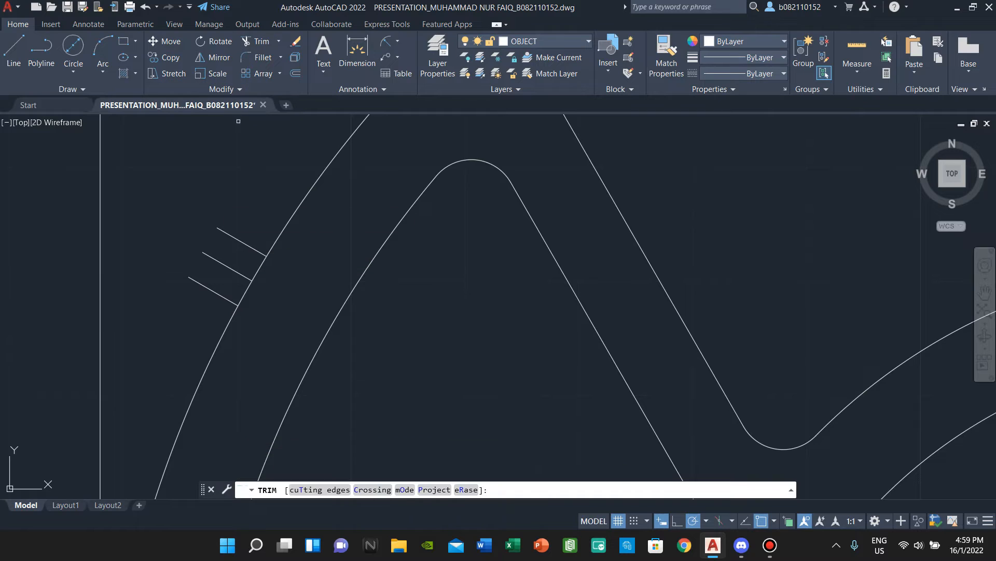
key(Escape)
click(225, 269)
click(217, 260)
key(Delete)
scroll(300, 231, down, 4)
scroll(353, 262, up, 5)
click(492, 195)
key(Delete)
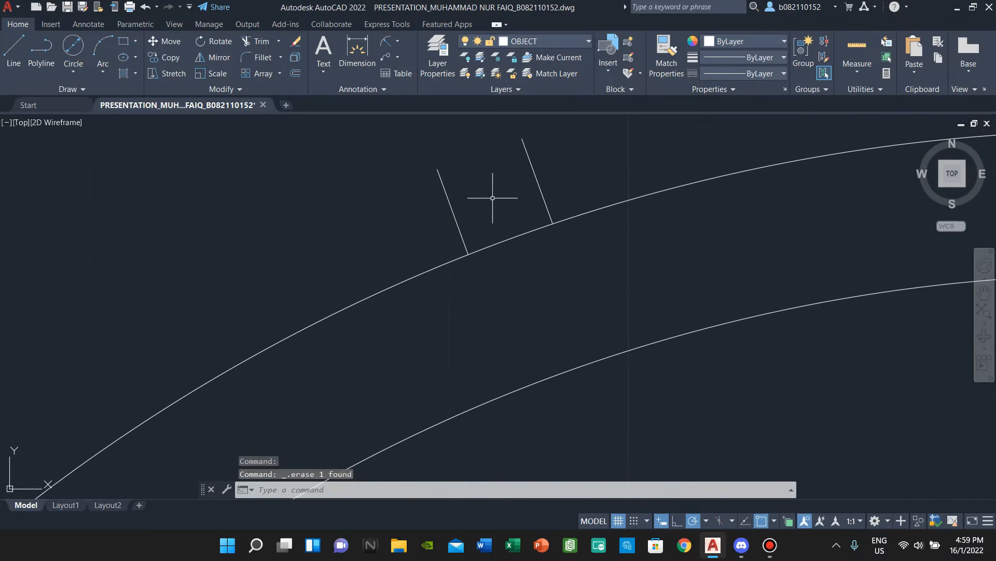
scroll(473, 249, up, 7)
- Extend the divider lines of each tab to the outer rim arc
key(Return)
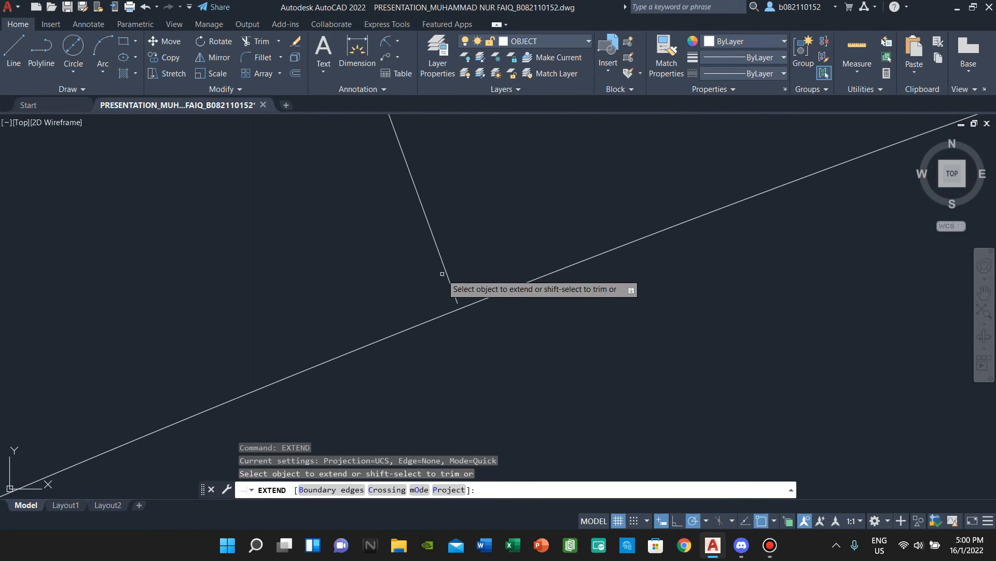
scroll(628, 177, down, 2)
click(616, 247)
scroll(535, 319, down, 9)
middle_drag(480, 402, 690, 140)
scroll(323, 244, up, 10)
click(333, 379)
scroll(345, 349, down, 3)
middle_drag(394, 331, 458, 464)
click(572, 189)
scroll(615, 182, down, 8)
middle_drag(588, 205, 409, 257)
key(Escape)
- Trim the rim arc away between each pair of divider lines
click(263, 41)
click(407, 249)
click(423, 265)
scroll(466, 214, down, 5)
middle_drag(467, 214, 232, 397)
scroll(442, 247, up, 5)
click(423, 234)
- Close the top of the upper tab with a line between its divider ends
click(14, 47)
scroll(399, 168, up, 2)
click(369, 206)
click(450, 178)
key(Escape)
scroll(450, 177, down, 4)
middle_drag(317, 336, 552, 125)
scroll(291, 306, up, 4)
- Close the left tab with a line joining its two divider ends
click(14, 49)
scroll(355, 201, up, 2)
click(294, 243)
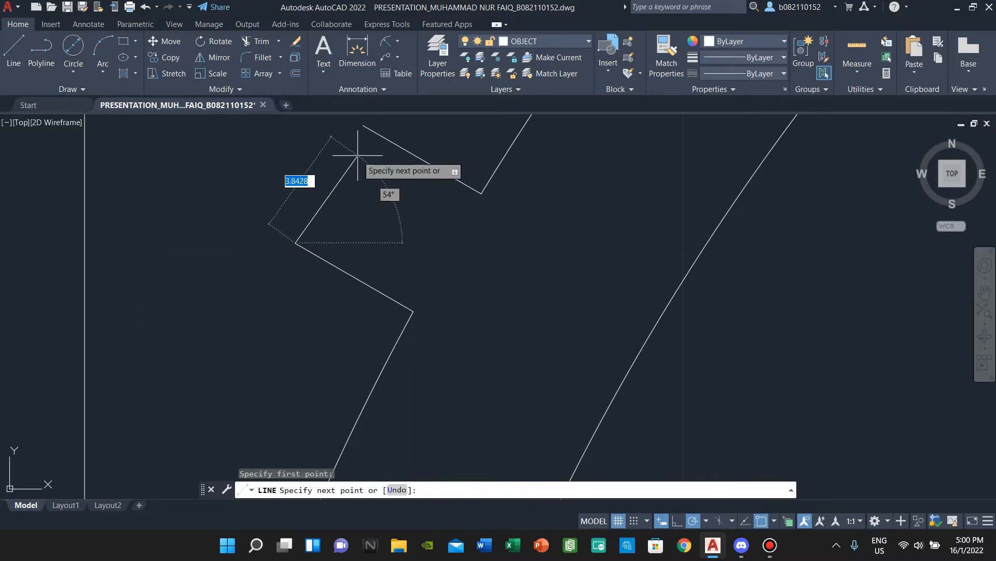
click(362, 124)
scroll(432, 134, down, 4)
key(Escape)
scroll(432, 134, down, 4)
middle_drag(432, 133, 255, 317)
scroll(471, 169, up, 6)
middle_drag(462, 145, 357, 296)
click(262, 57)
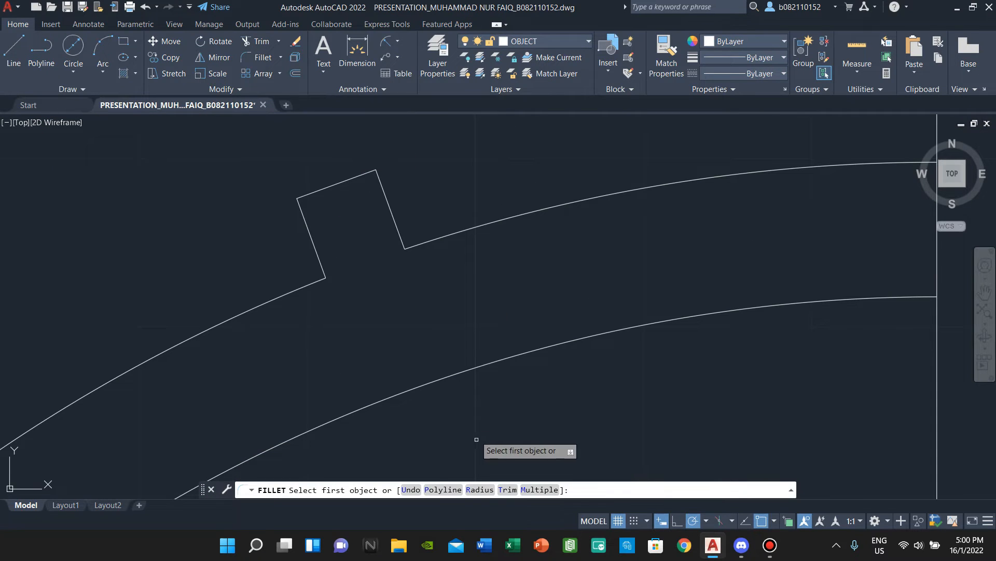
- Fillet both upper corners of the top tab with radius 2
text(r)
key(Return)
text(2)
key(Return)
click(300, 207)
click(322, 189)
right_click(422, 162)
click(365, 174)
click(382, 185)
- Fillet the top and lower-left corners of the left tab with radius 2
scroll(383, 186, down, 6)
middle_drag(185, 354, 352, 233)
scroll(343, 295, up, 4)
scroll(352, 233, up, 2)
right_click(364, 216)
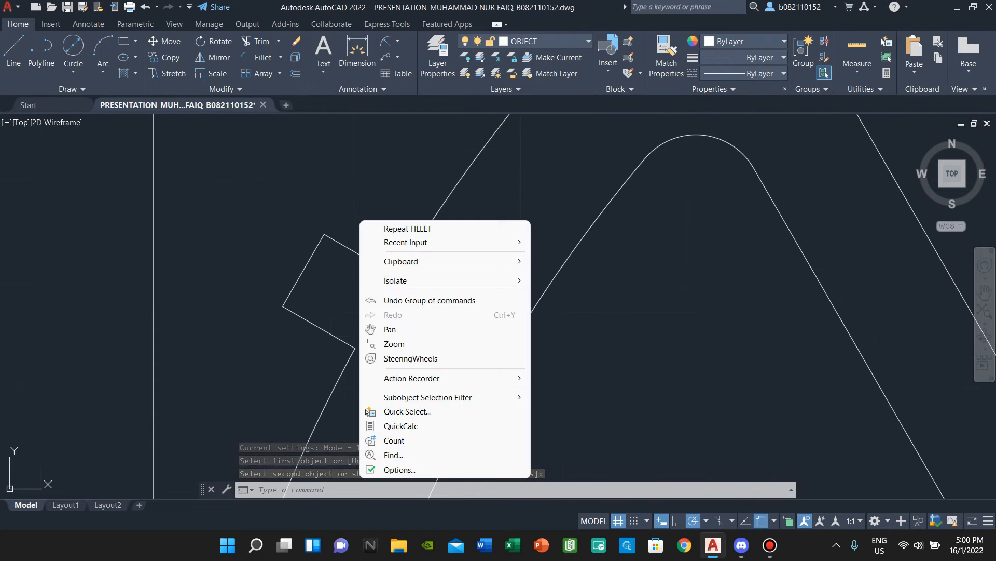
click(411, 227)
click(320, 242)
click(335, 241)
key(Return)
click(289, 297)
click(297, 312)
scroll(393, 281, down, 5)
key(Escape)
- Select the lower rim arcs and end cap with a window
scroll(486, 271, down, 1)
middle_drag(496, 328, 399, 289)
scroll(399, 289, up, 1)
middle_drag(406, 146, 332, 244)
click(217, 57)
scroll(387, 285, up, 2)
scroll(333, 192, down, 3)
key(Escape)
click(307, 378)
click(282, 354)
- Add the tab pieces, upper arcs, top tab and left tab to the selection
scroll(293, 260, up, 4)
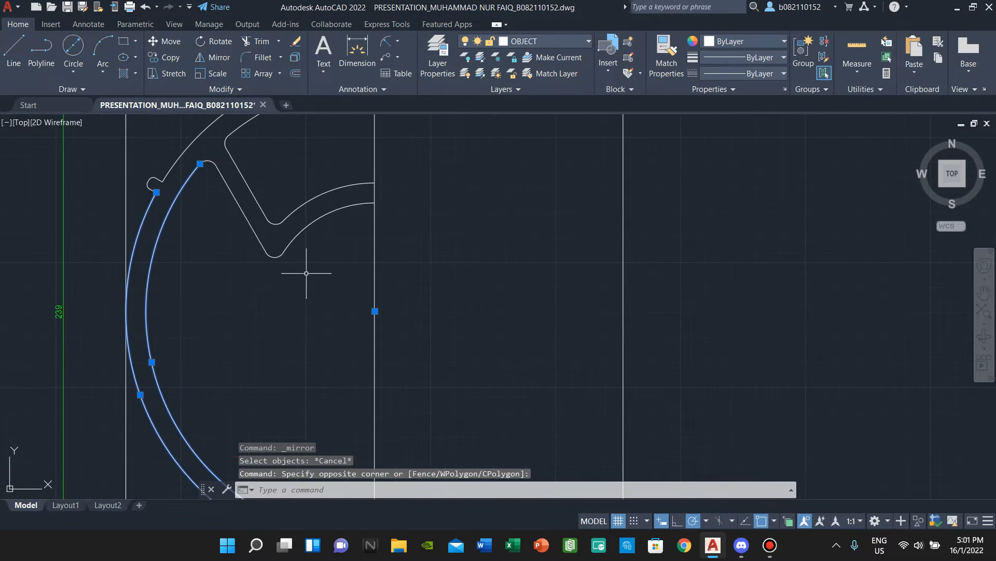
click(294, 280)
click(262, 204)
middle_drag(259, 173, 283, 283)
click(282, 281)
click(214, 223)
click(351, 218)
click(293, 163)
click(229, 333)
click(170, 264)
scroll(233, 246, down, 5)
scroll(280, 239, up, 5)
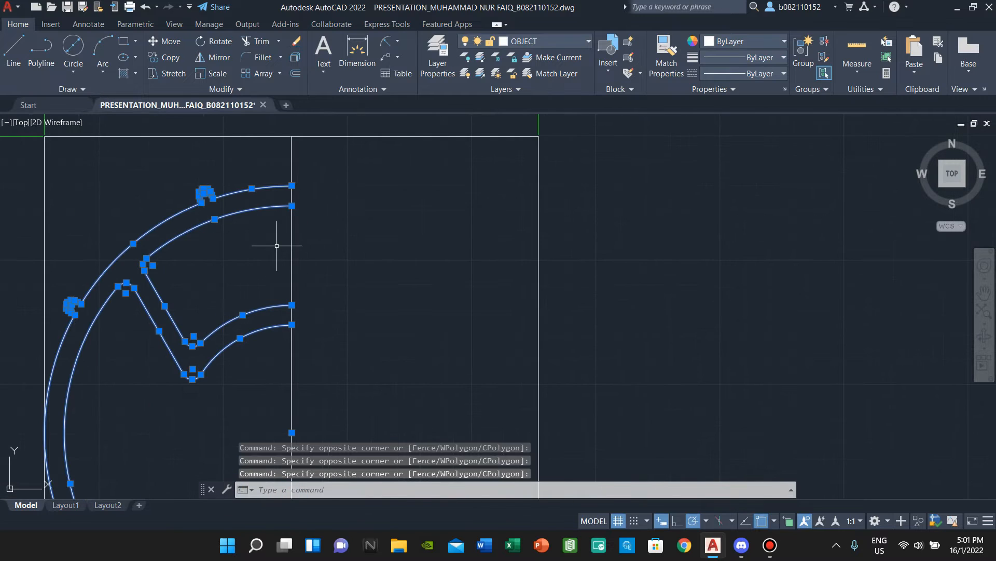
- JOIN the selected pieces into 3 polylines and check the inner polyline
text(JOI)
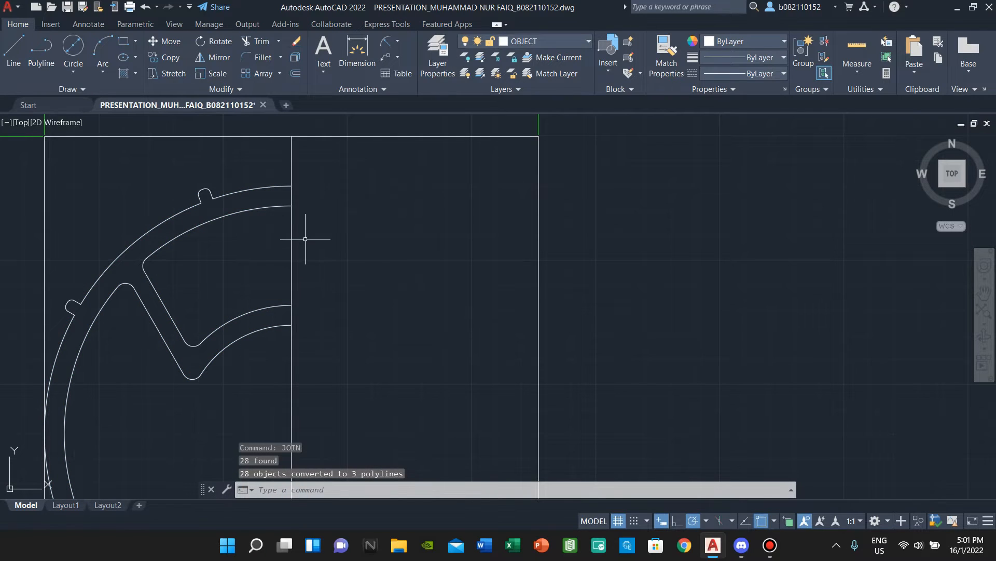
scroll(305, 239, down, 2)
click(221, 287)
key(Escape)
scroll(302, 231, up, 4)
scroll(227, 250, down, 6)
middle_drag(227, 249, 227, 176)
- Mirror the half rim outlines about the vertical centre line, keeping the original half
click(229, 342)
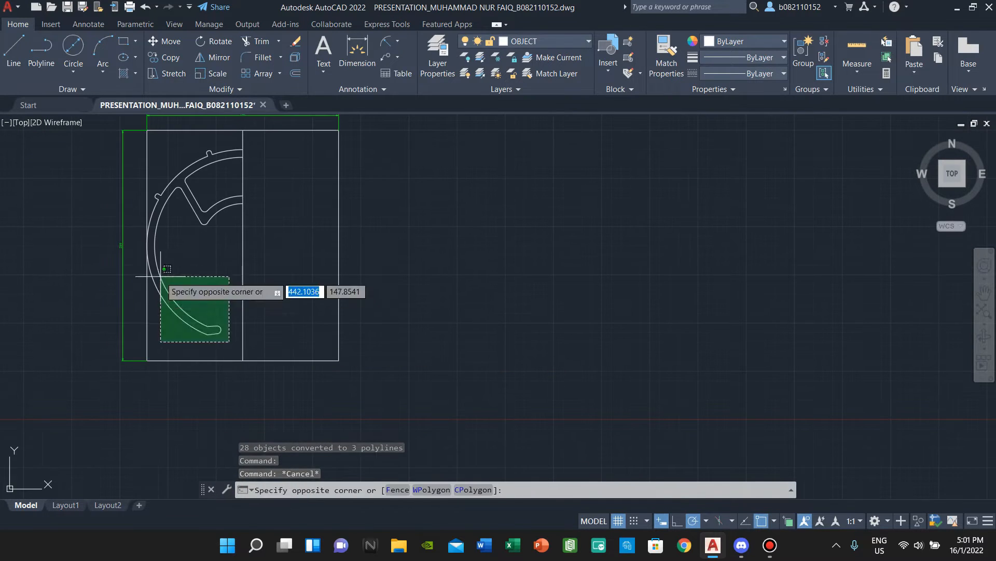
click(166, 268)
scroll(234, 223, up, 4)
middle_drag(234, 223, 196, 318)
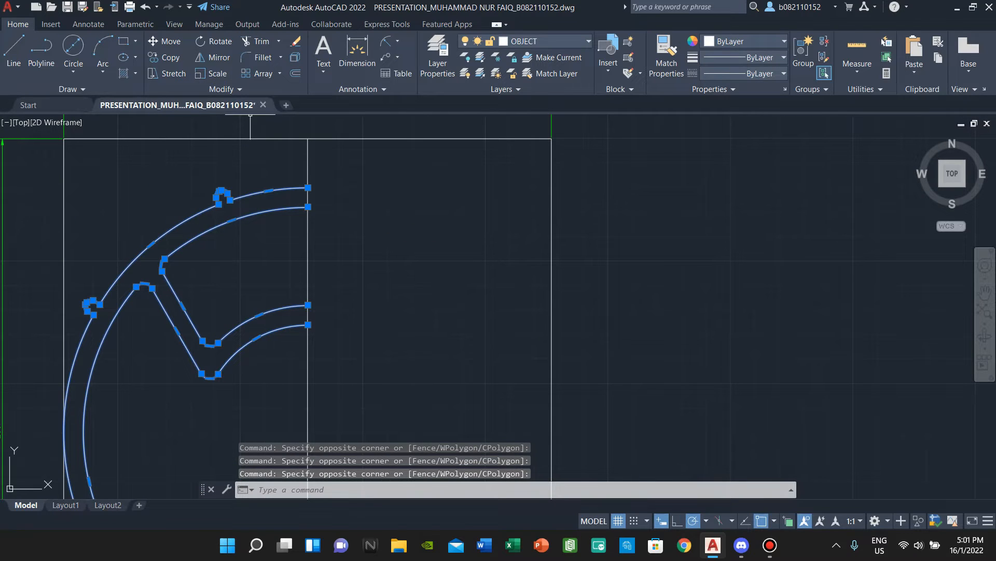
click(214, 57)
click(308, 187)
middle_drag(311, 160, 349, 184)
click(313, 186)
scroll(361, 264, down, 4)
click(370, 234)
key(Escape)
- Erase the vertical centre line and JOIN the ring outlines into polylines
click(345, 294)
click(321, 315)
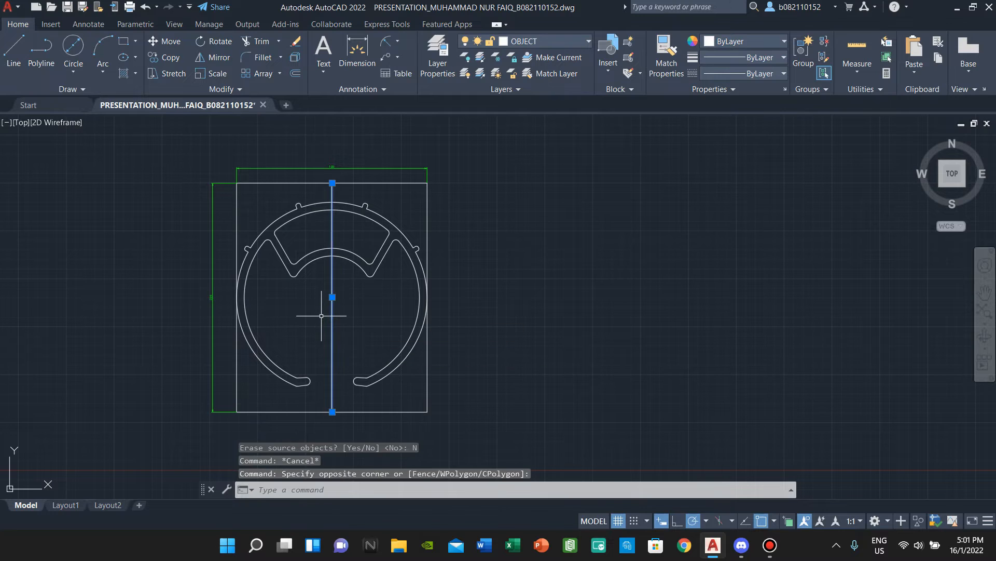
key(Delete)
click(385, 401)
click(305, 199)
text(j)
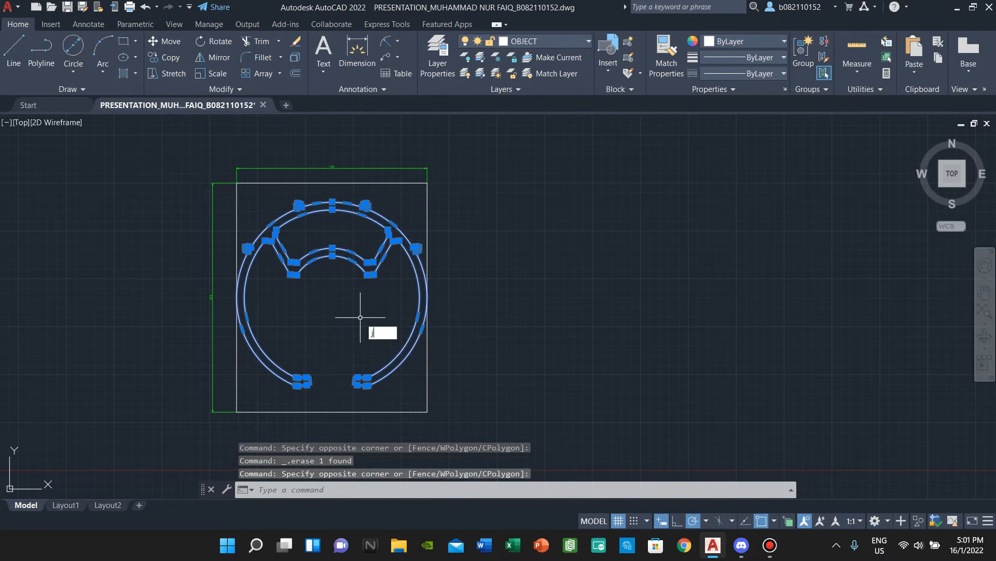
key(Return)
- Select the joined ring outlines and inner sector to check they became polylines
click(322, 255)
key(Escape)
click(335, 261)
click(305, 232)
scroll(335, 243, up, 4)
key(Escape)
click(339, 269)
click(322, 244)
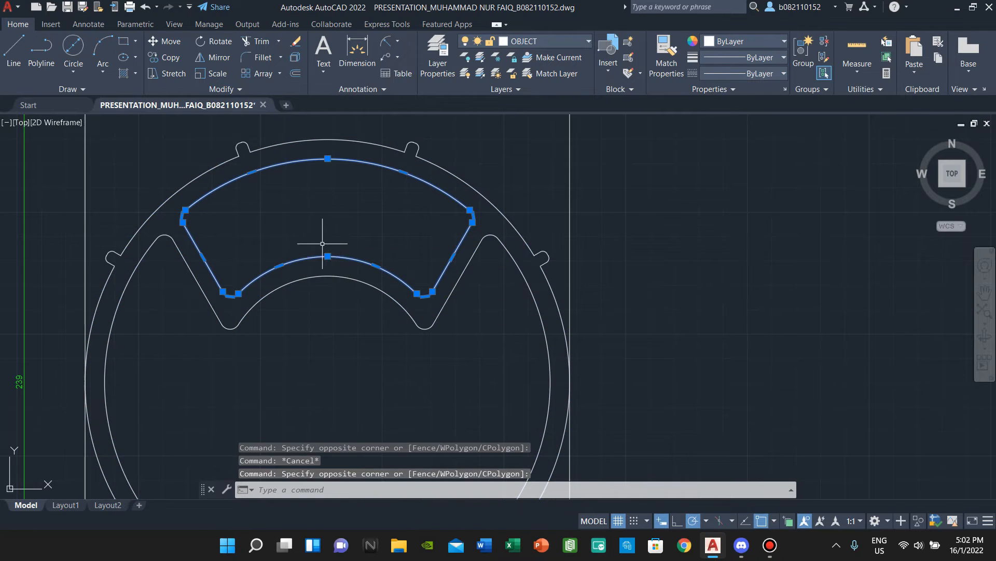
key(Escape)
scroll(322, 265, down, 4)
- Copy the whole ring from its centre to a spot to the right
mouse_move(365, 290)
middle_down()
mouse_move(336, 257)
mouse_move(358, 272)
middle_up()
click(398, 395)
click(247, 212)
click(166, 57)
click(317, 296)
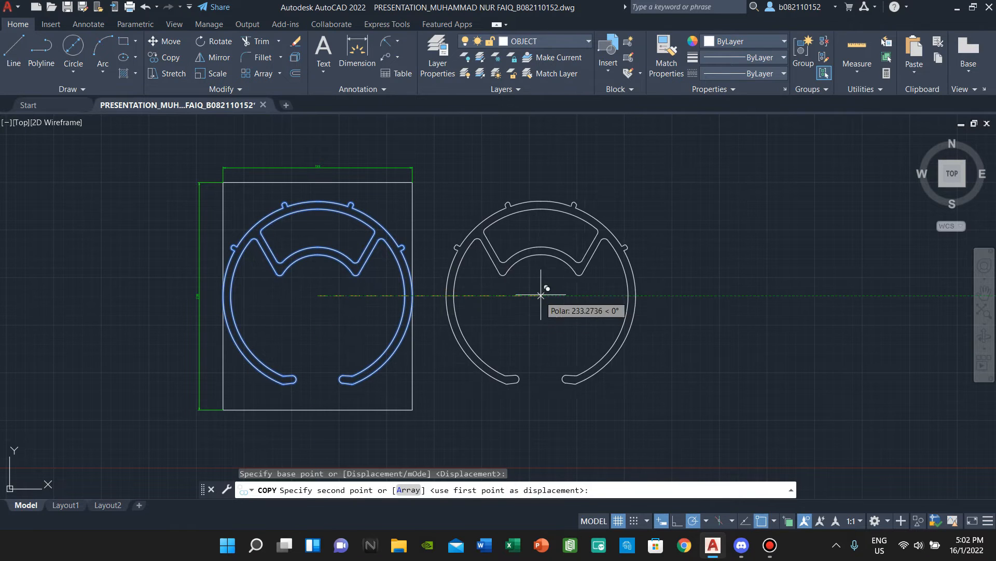
click(715, 294)
key(Escape)
scroll(656, 289, down, 2)
middle_drag(656, 289, 381, 301)
scroll(382, 301, up, 2)
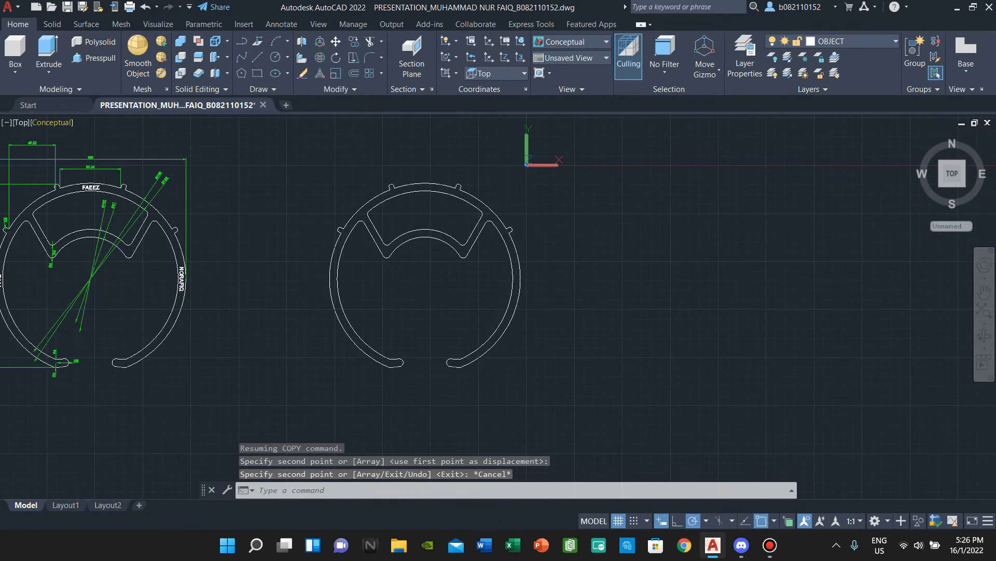
click(21, 122)
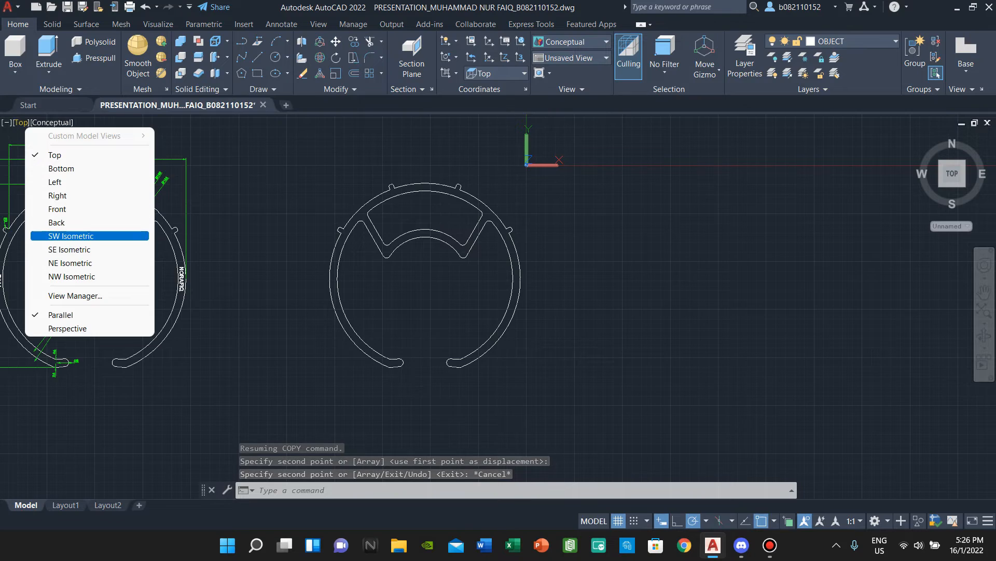
- Switch to the SW Isometric view in the 2D Wireframe visual style
click(70, 236)
scroll(527, 244, up, 4)
scroll(480, 336, down, 2)
middle_drag(481, 336, 428, 335)
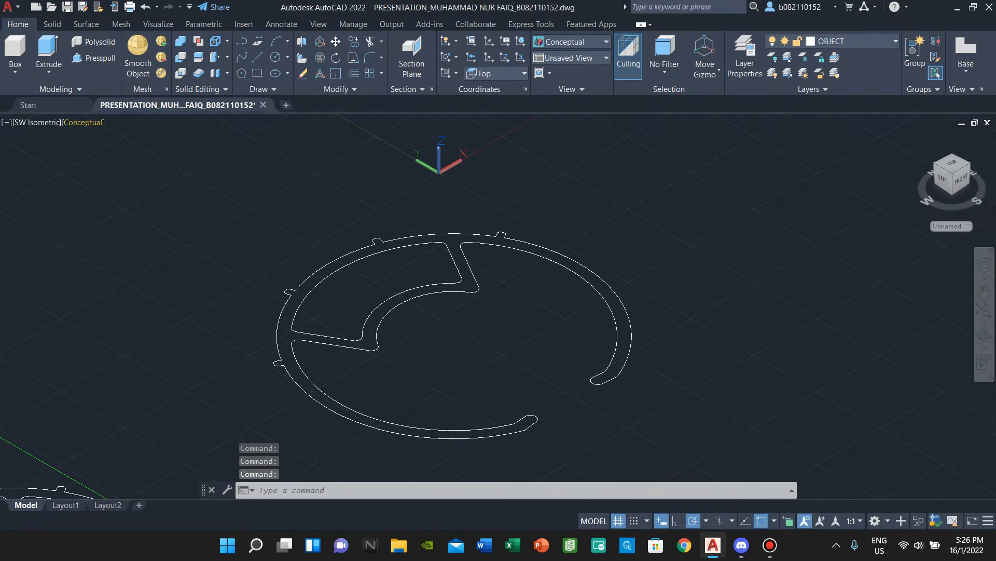
click(83, 123)
click(150, 150)
scroll(530, 357, down, 2)
- Extrude the ring profile to a height of 5 and shade it in Conceptual style
click(625, 411)
click(348, 250)
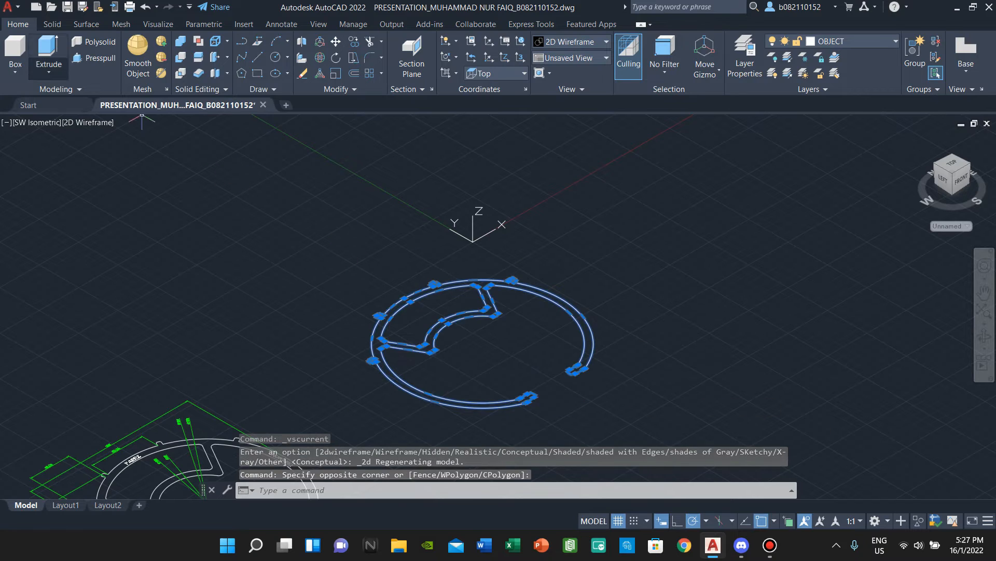
click(48, 50)
text(5)
key(Return)
scroll(445, 345, up, 3)
click(87, 122)
click(113, 169)
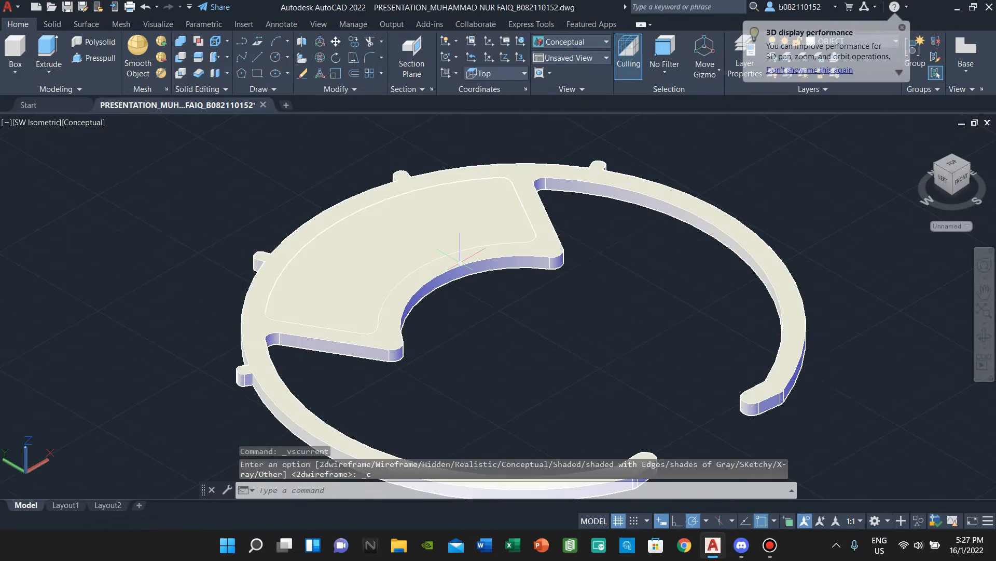
click(94, 57)
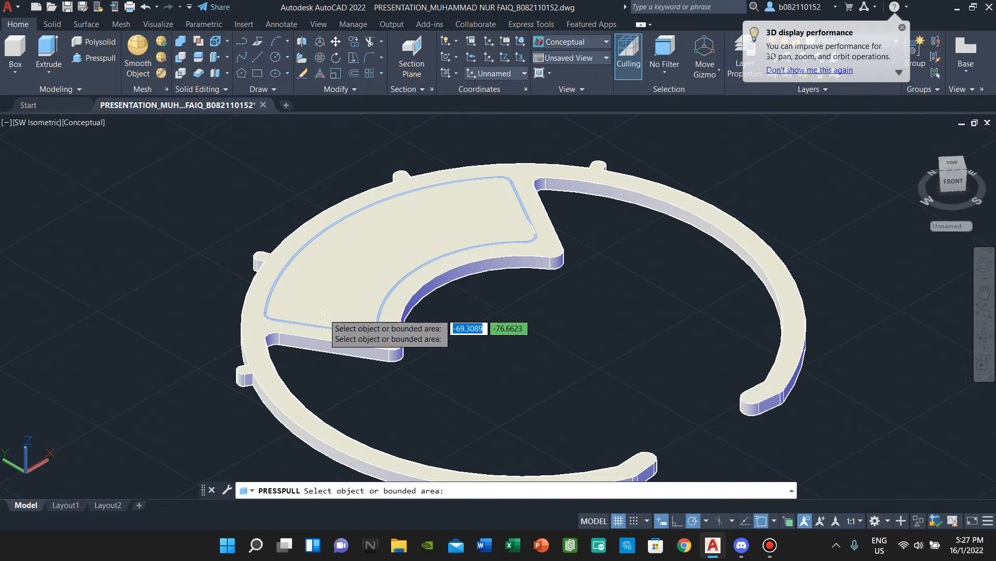
- Press-pull the filled sector area upward into a tall solid
click(315, 307)
scroll(363, 249, up, 3)
click(396, 283)
scroll(396, 284, down, 5)
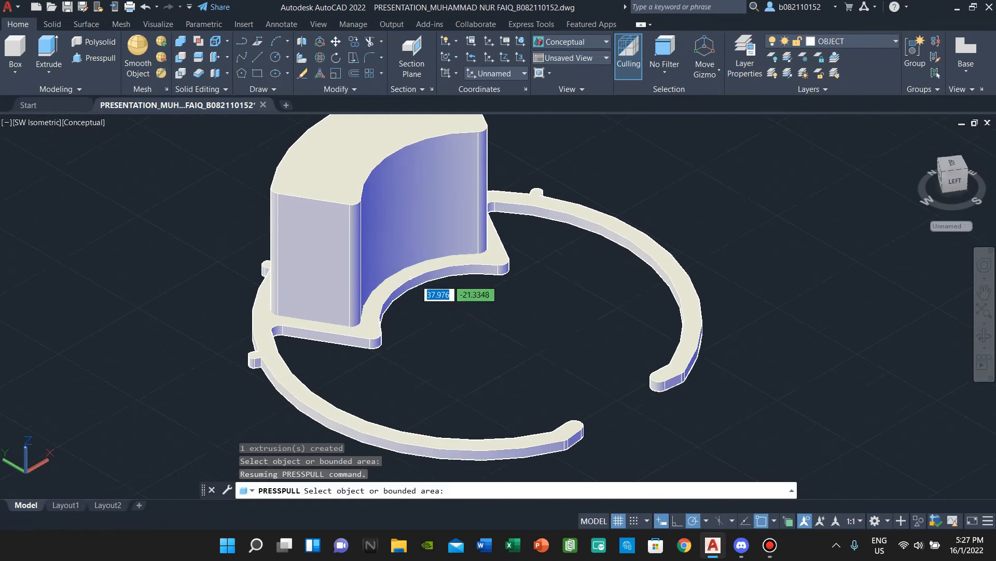
key(Return)
- Subtract the tall sector solid from the ring to leave an open cutout
click(181, 57)
click(382, 369)
key(Return)
click(374, 215)
key(Return)
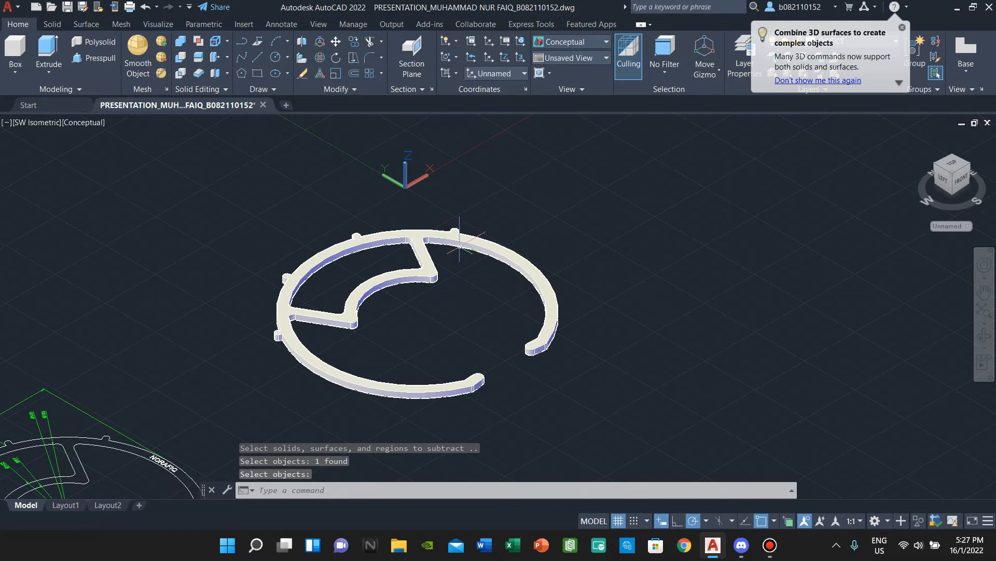
key(Escape)
scroll(347, 305, up, 3)
middle_drag(345, 305, 286, 294)
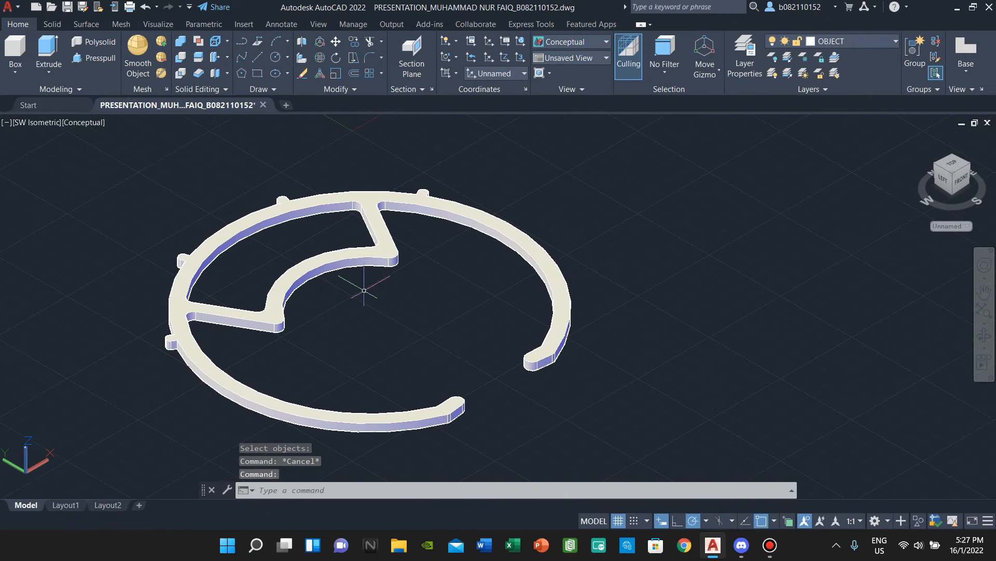
- Set the Realistic visual style, then open the Materials Browser with MA and browse the Autodesk Library
click(83, 122)
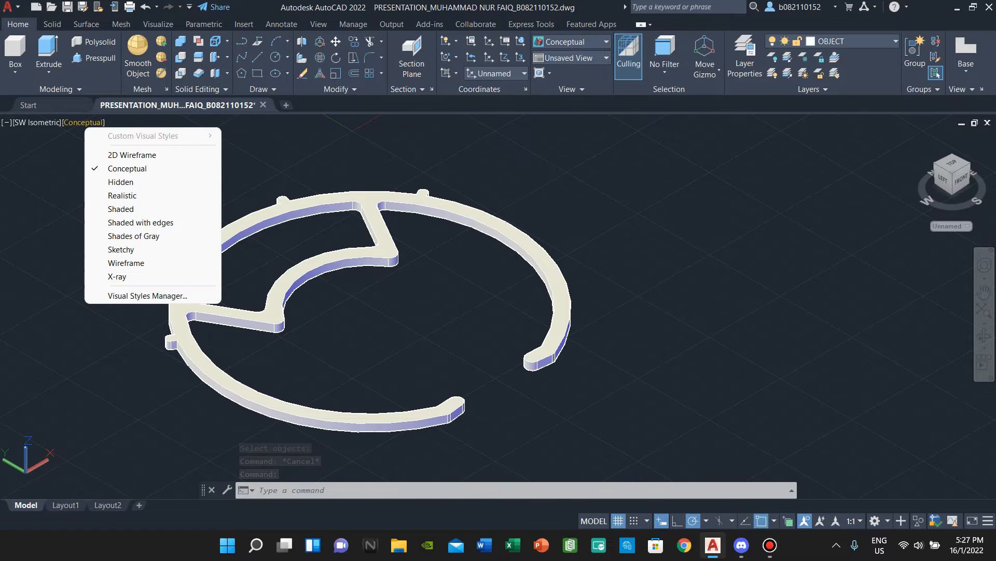
click(122, 195)
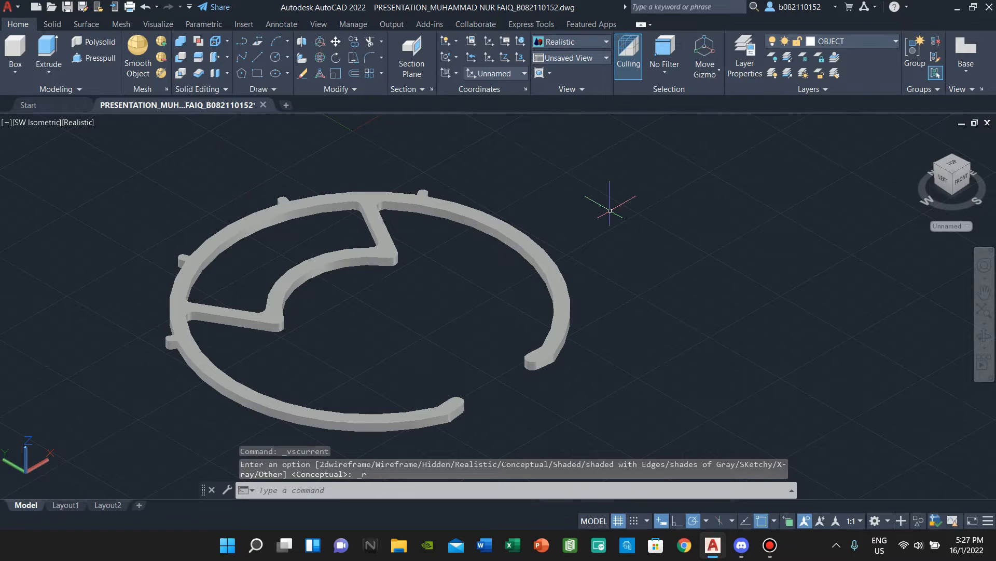
text(MA)
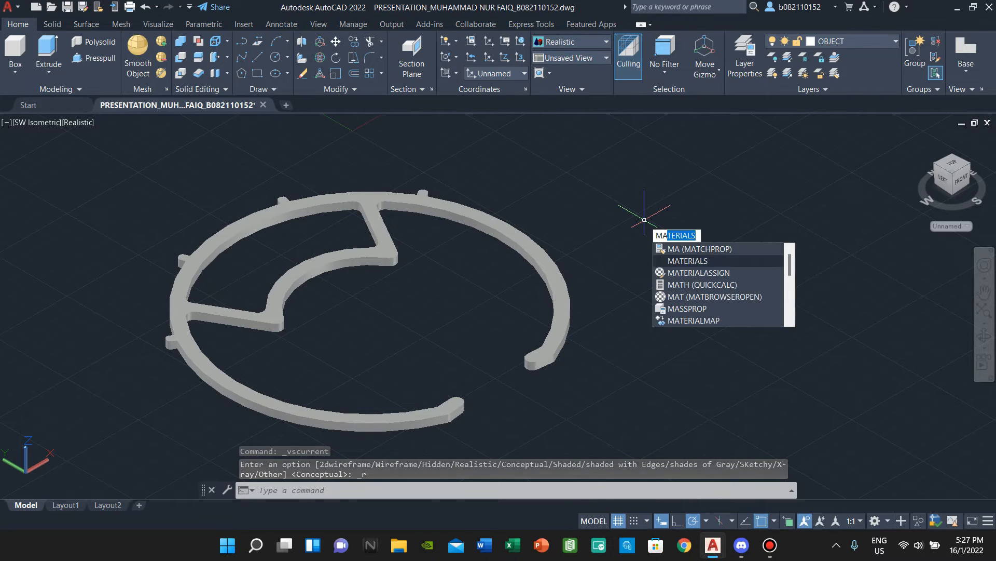
key(Return)
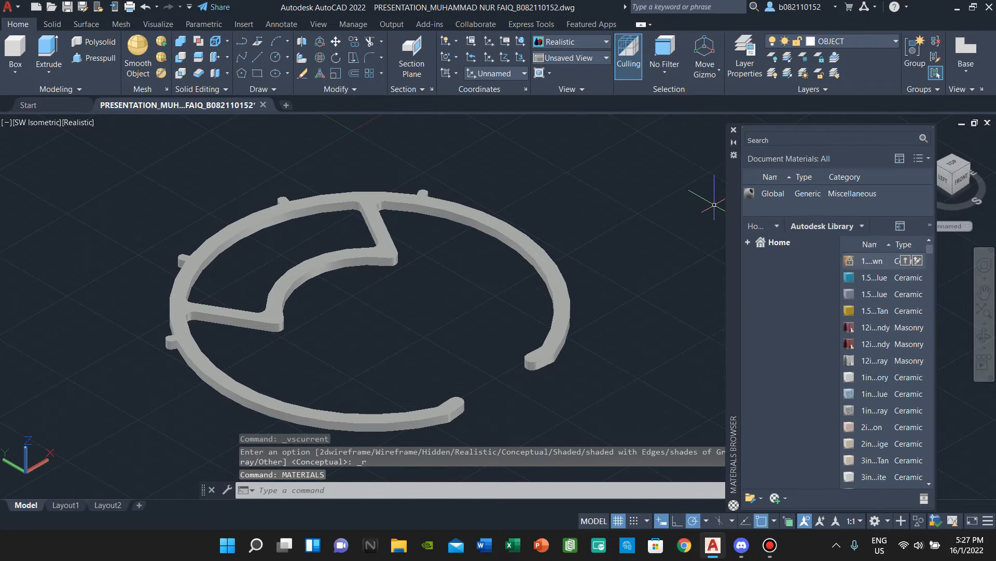
scroll(851, 343, down, 8)
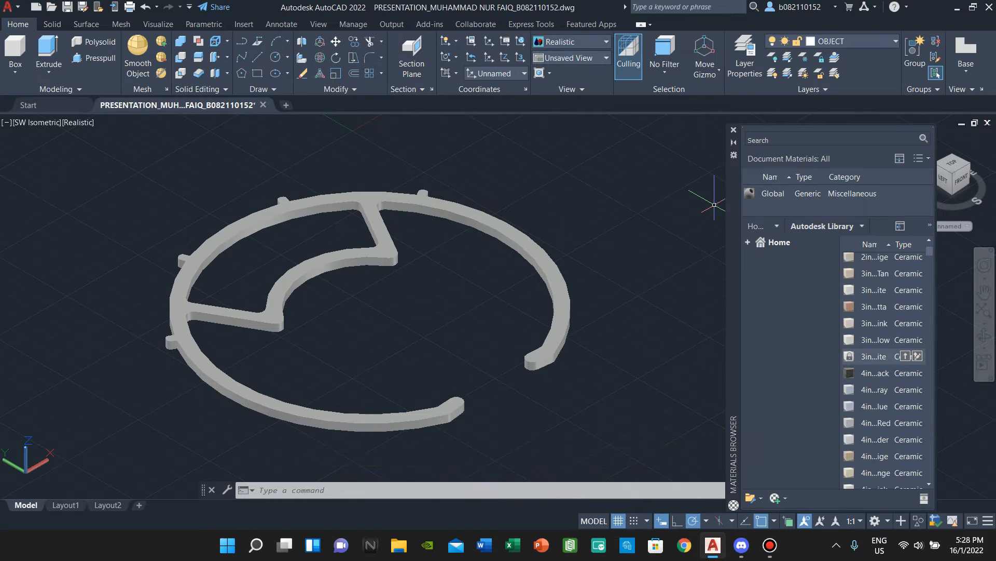
scroll(861, 338, down, 10)
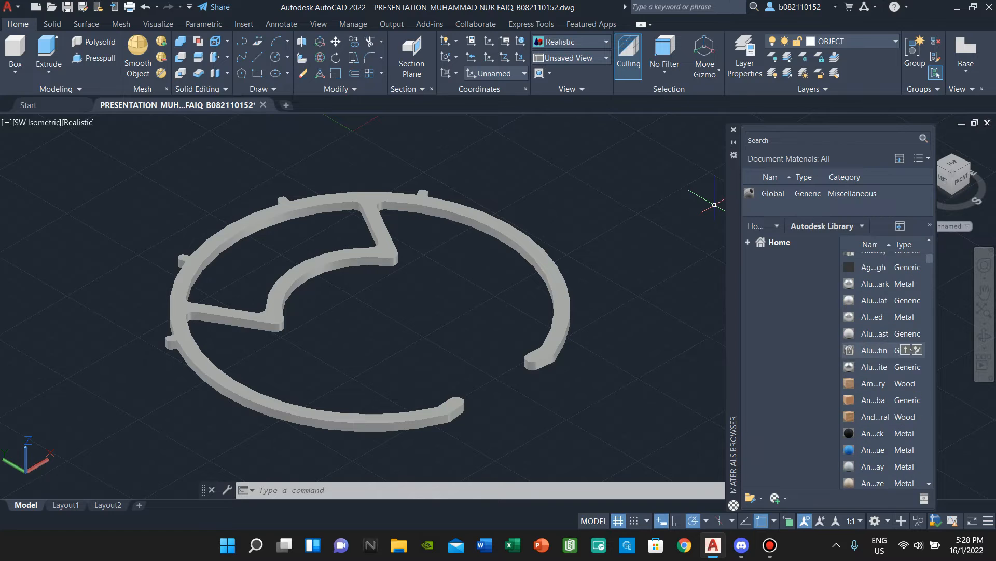
scroll(877, 311, down, 5)
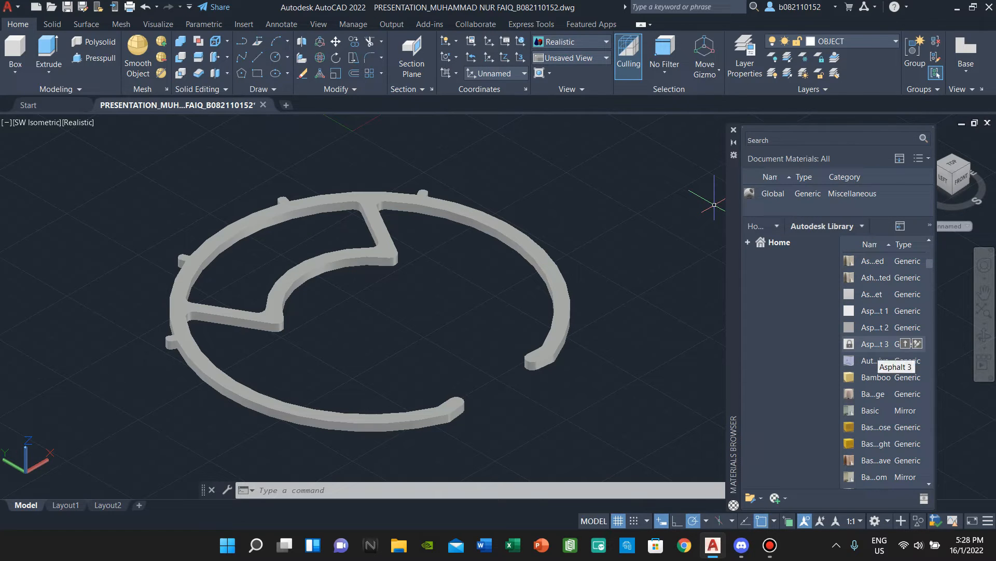
scroll(882, 358, down, 6)
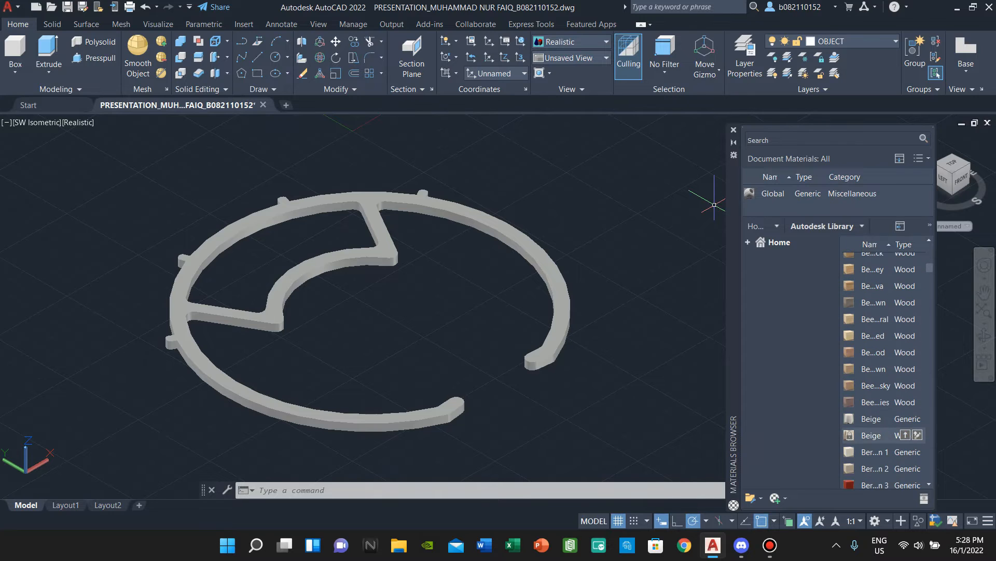
scroll(882, 375, down, 3)
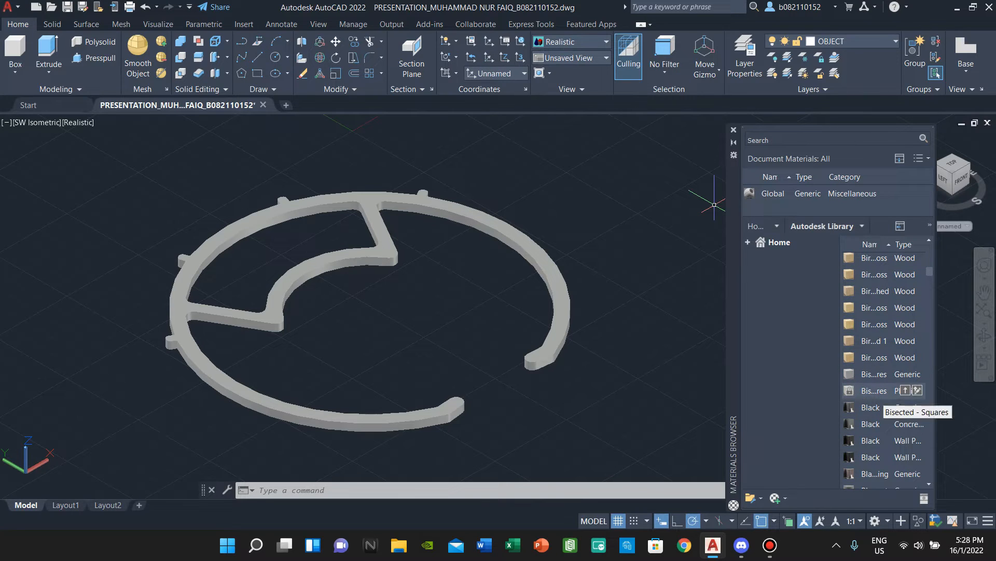
scroll(883, 388, down, 3)
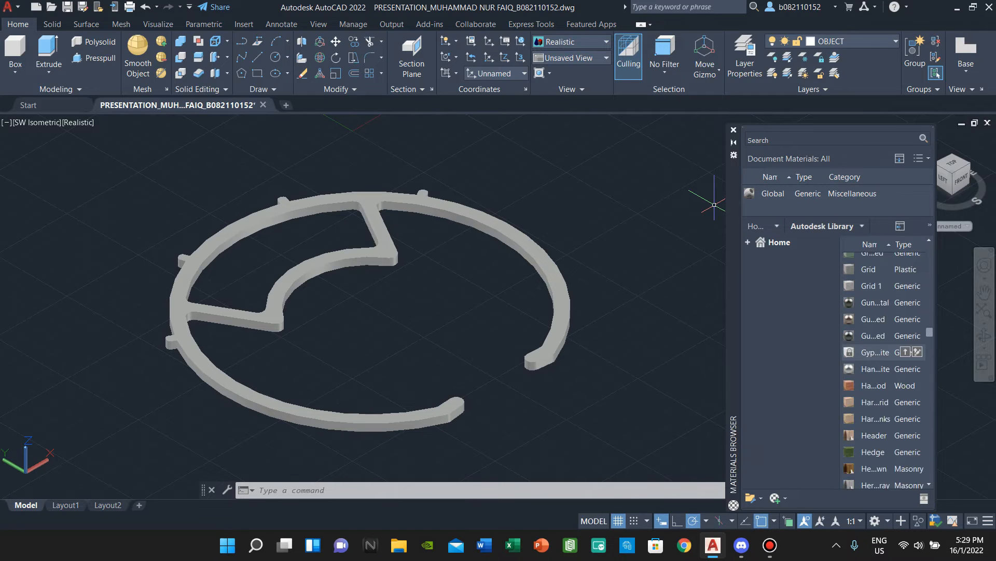
- Apply the Bisected - Squares material to the ring, then undo it
click(905, 273)
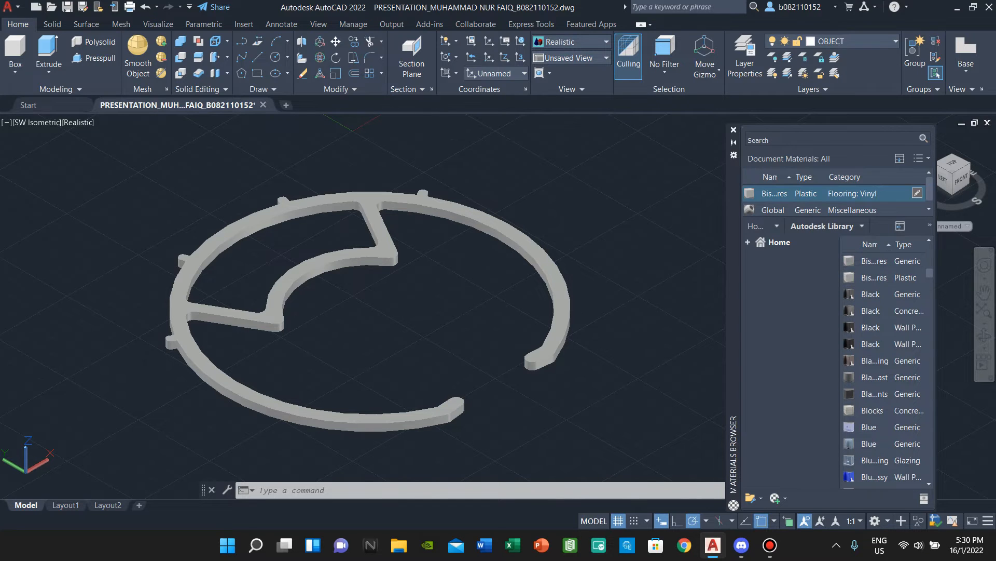
scroll(884, 363, down, 3)
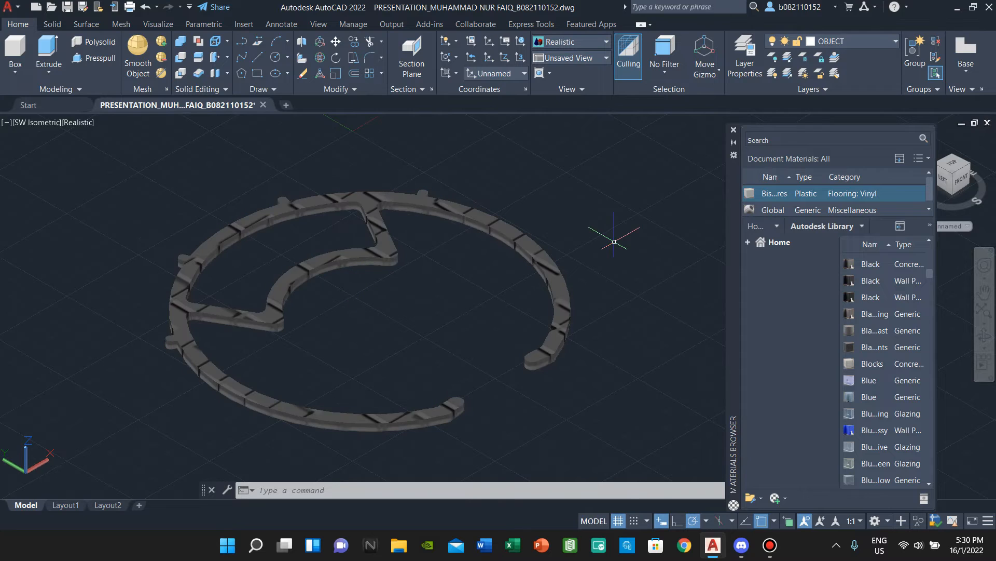
scroll(544, 298, up, 1)
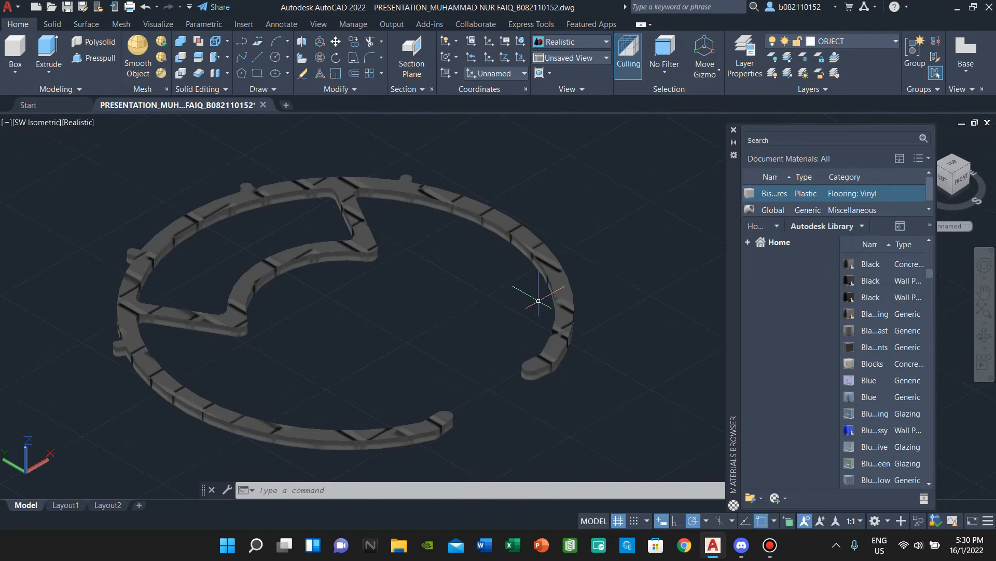
key(ctrl+z)
key(ctrl+z)
scroll(883, 402, up, 5)
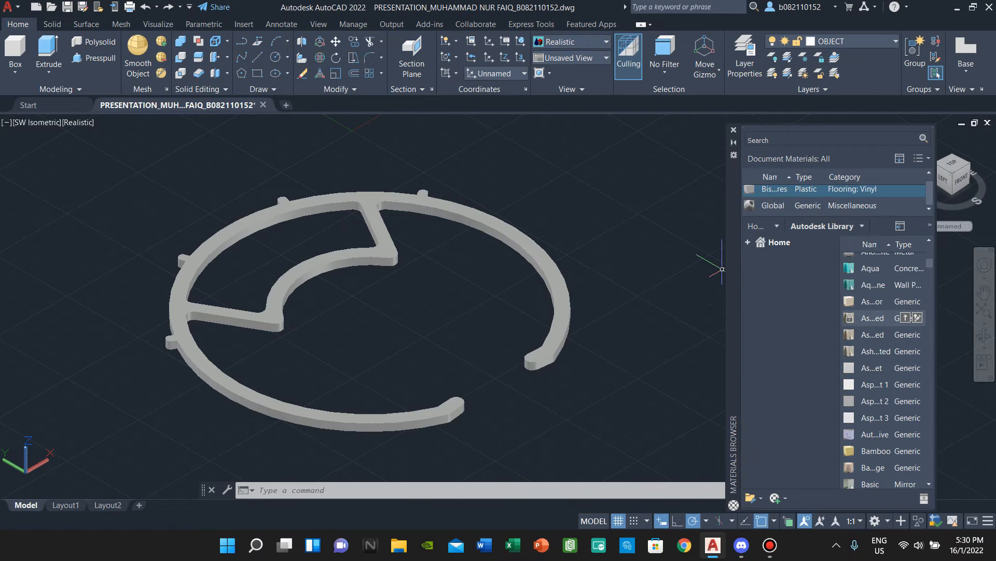
scroll(882, 288, up, 3)
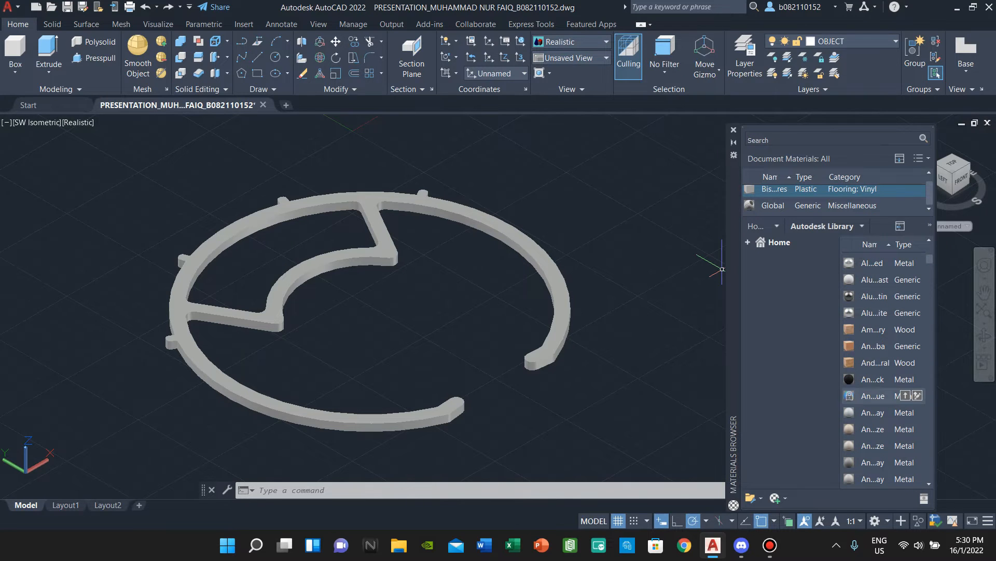
scroll(882, 379, down, 4)
scroll(877, 335, up, 10)
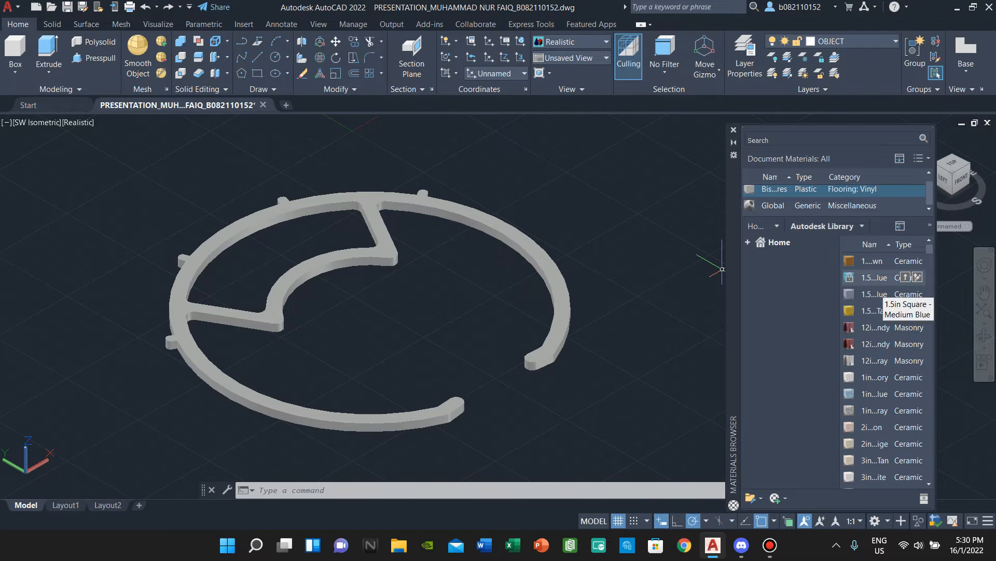
- Sort the material library by type and add the Smooth - Light Gray plastic
click(872, 244)
click(904, 244)
click(904, 244)
click(903, 244)
click(903, 245)
click(903, 244)
click(904, 245)
click(904, 244)
scroll(882, 268, down, 15)
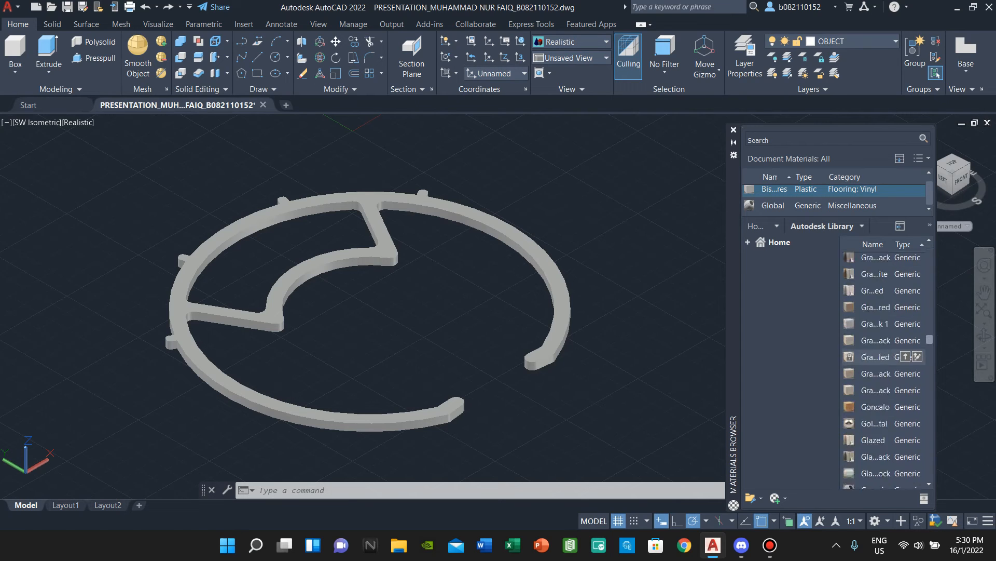
scroll(882, 308, up, 5)
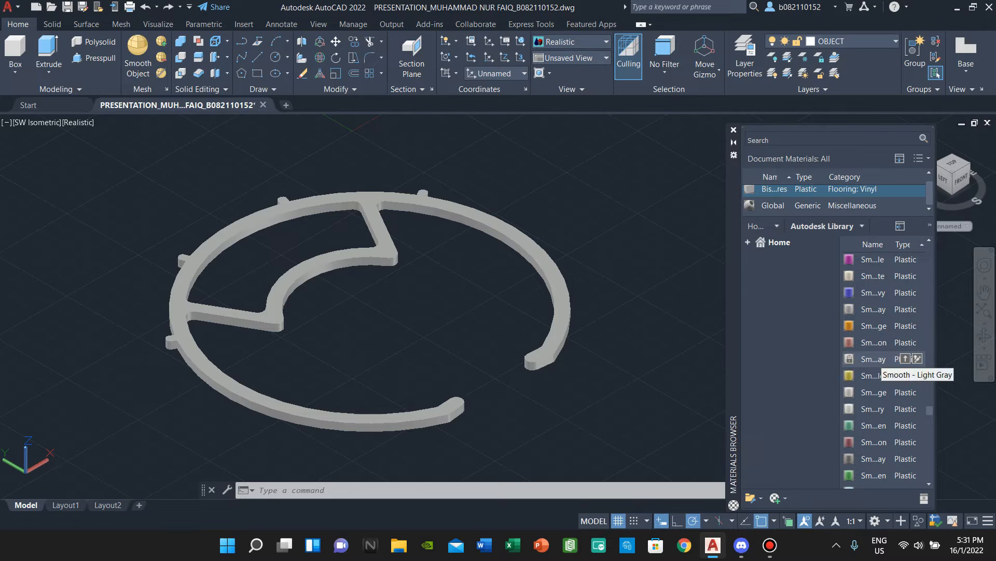
click(906, 359)
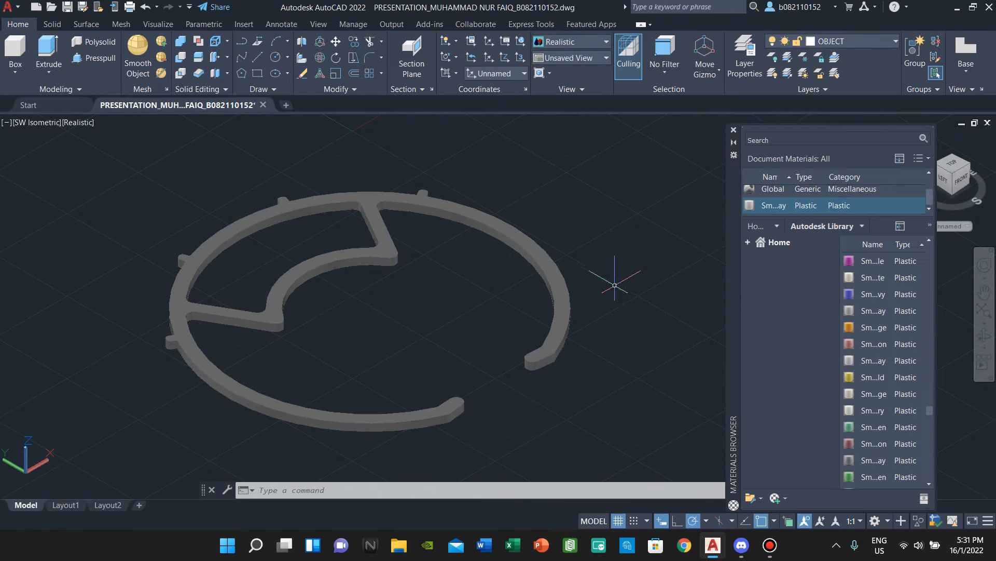
- Set the lighting exposure to 7.10 so the ring renders lighter, and close the Materials Browser
click(158, 24)
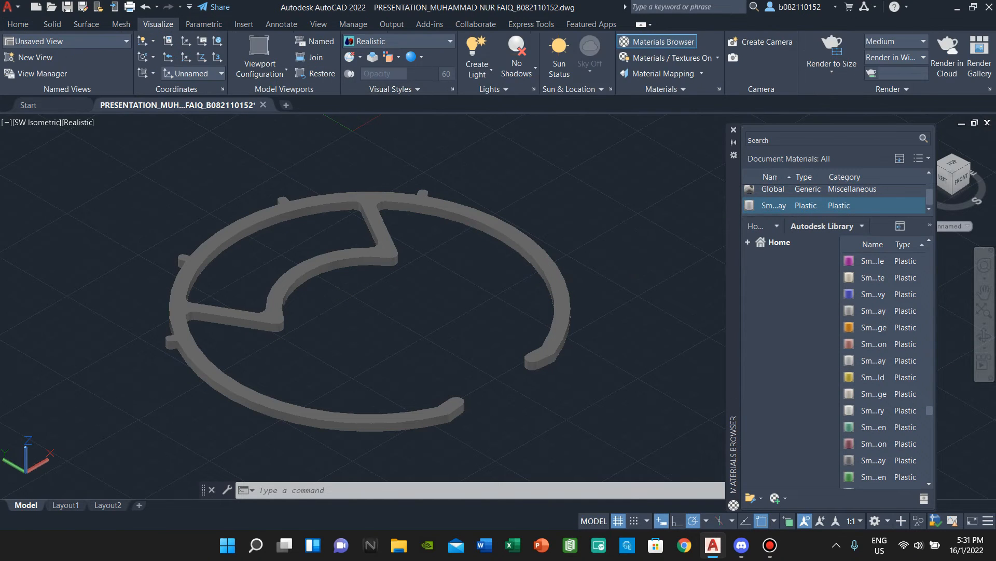
click(477, 73)
click(477, 73)
click(498, 89)
mouse_move(511, 120)
mouse_down()
mouse_move(495, 120)
mouse_move(514, 120)
mouse_move(504, 119)
mouse_up()
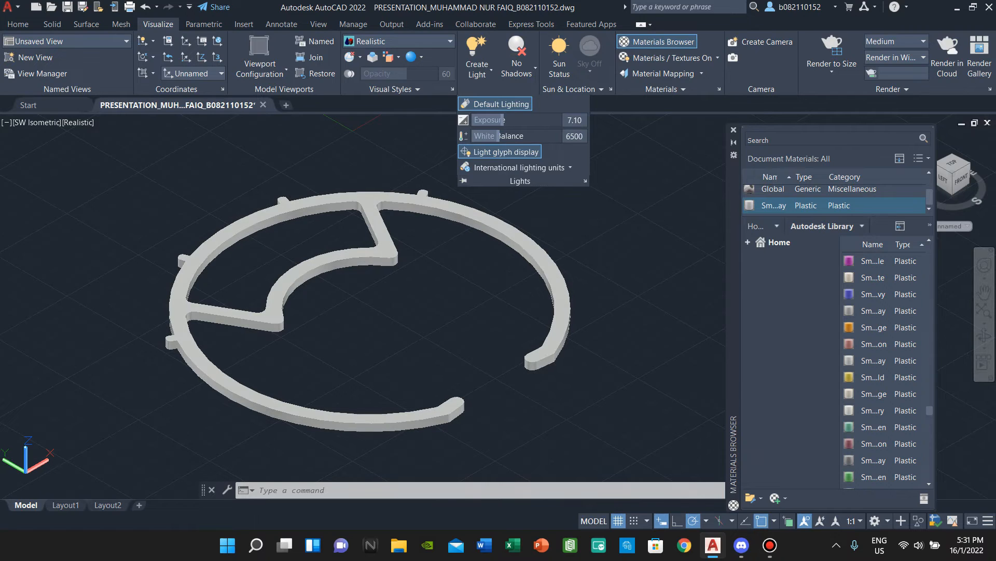
scroll(885, 373, up, 12)
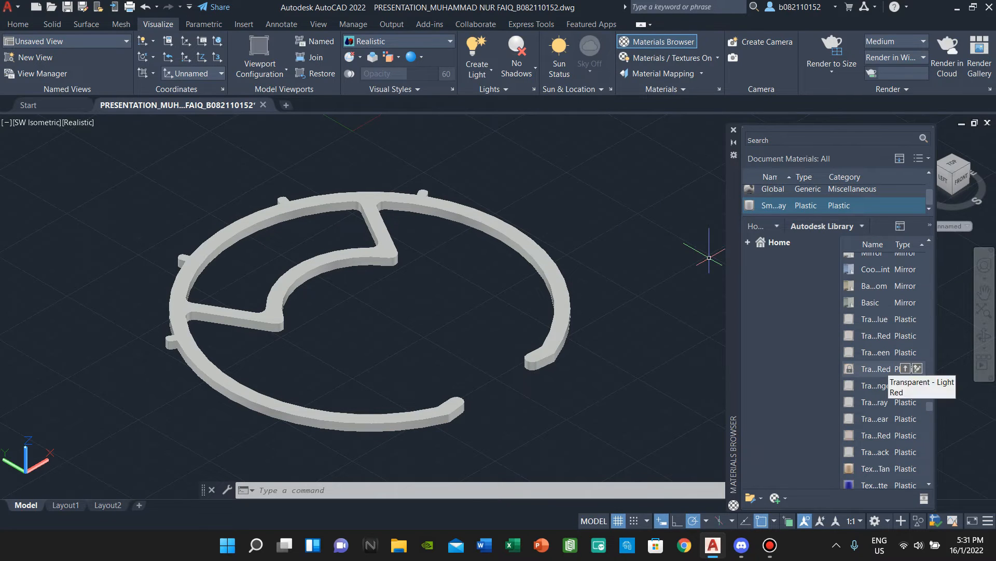
scroll(884, 345, up, 3)
scroll(885, 341, up, 10)
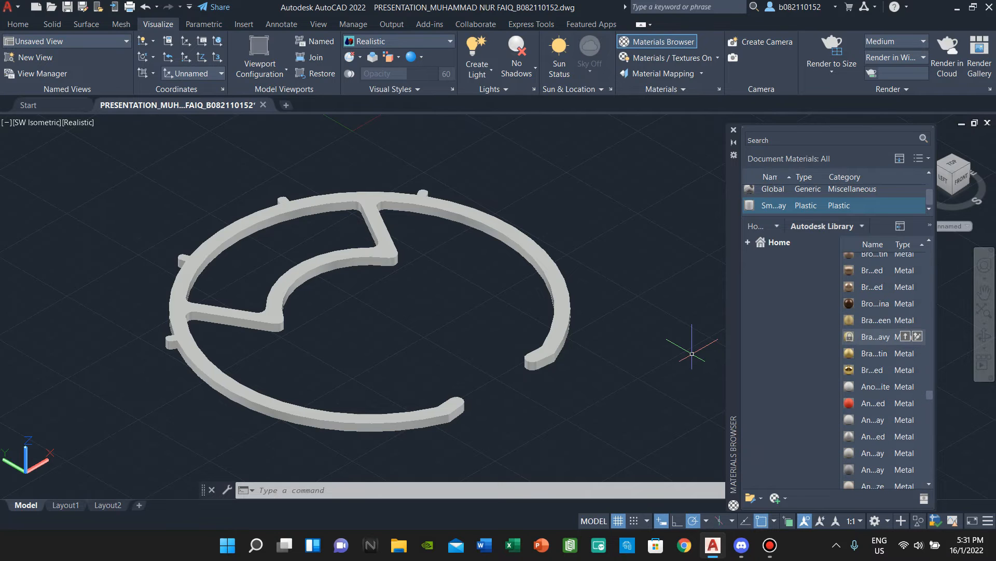
click(733, 130)
scroll(507, 290, down, 2)
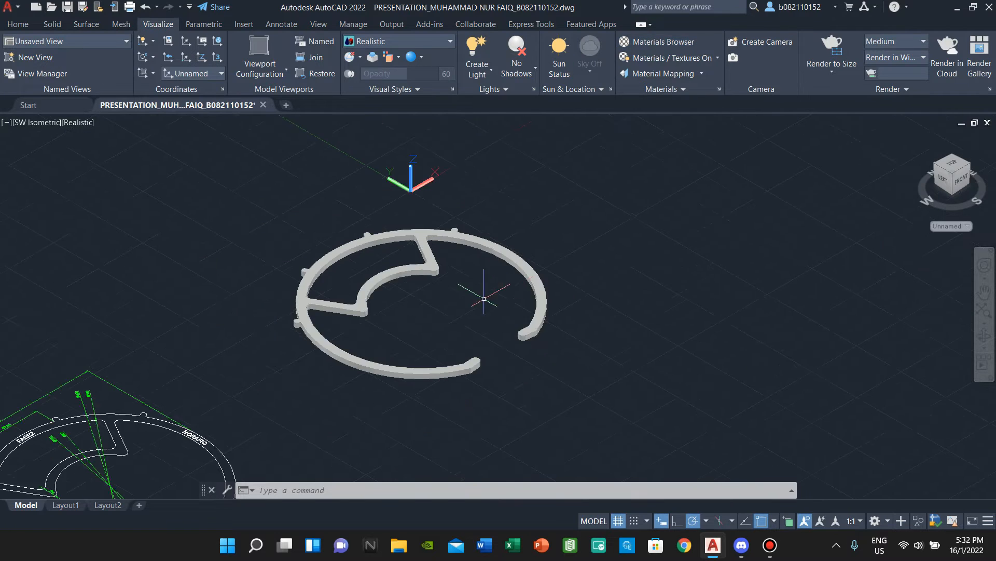
scroll(507, 291, up, 2)
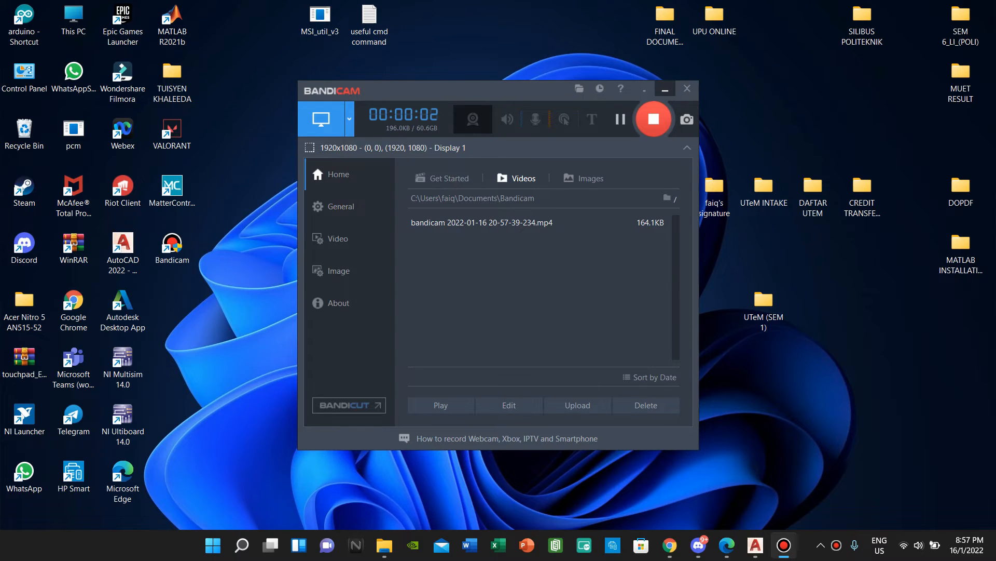
- Minimize the Bandicam recorder window to reveal the AutoCAD rim drawing and name labels
click(665, 90)
click(784, 545)
click(784, 545)
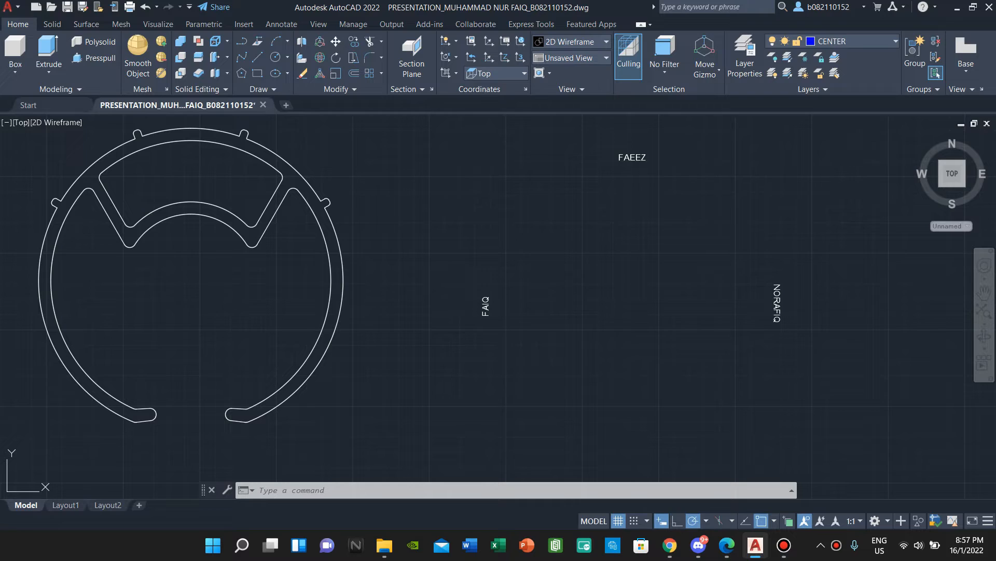
click(784, 545)
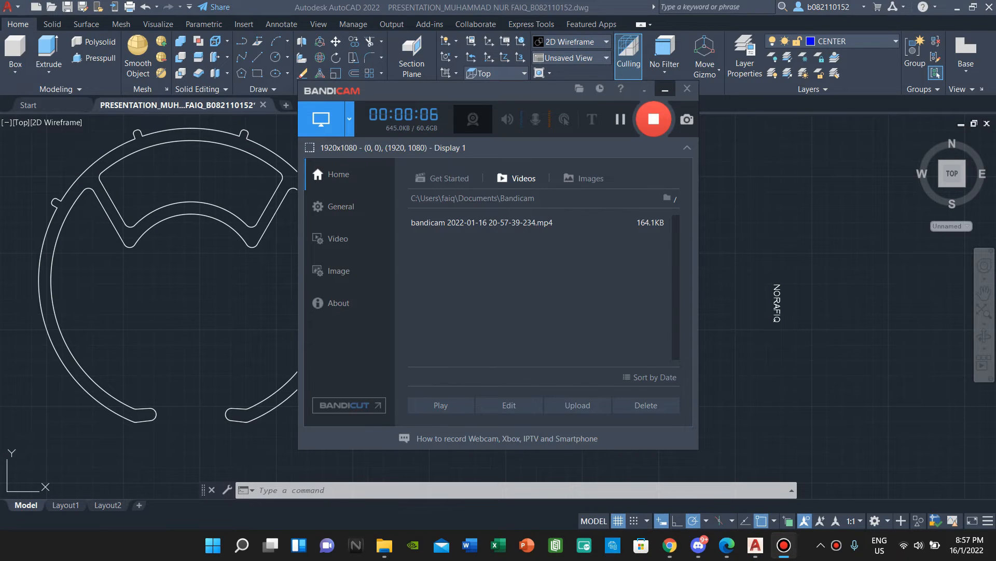
click(665, 90)
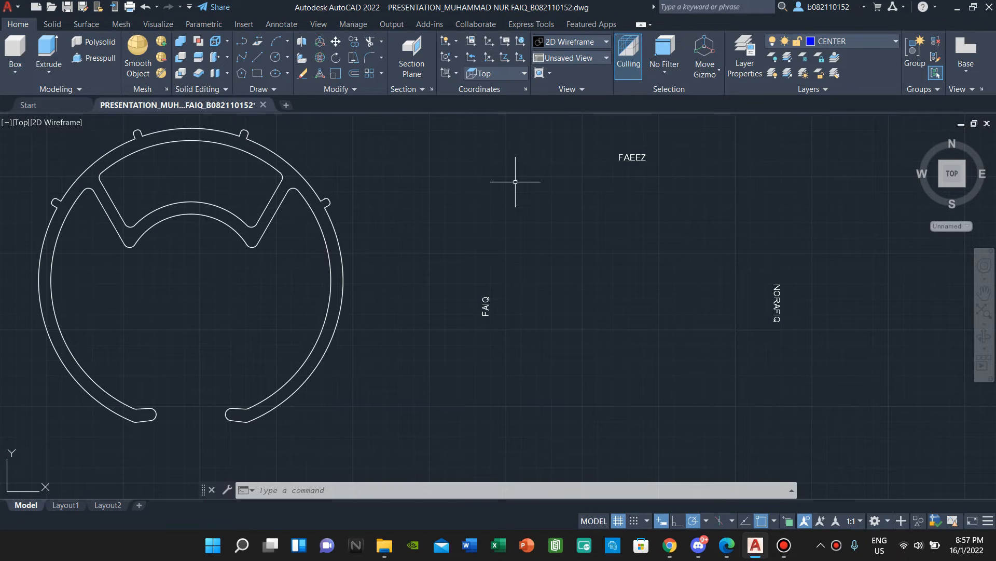
middle_drag(527, 315, 438, 324)
click(712, 406)
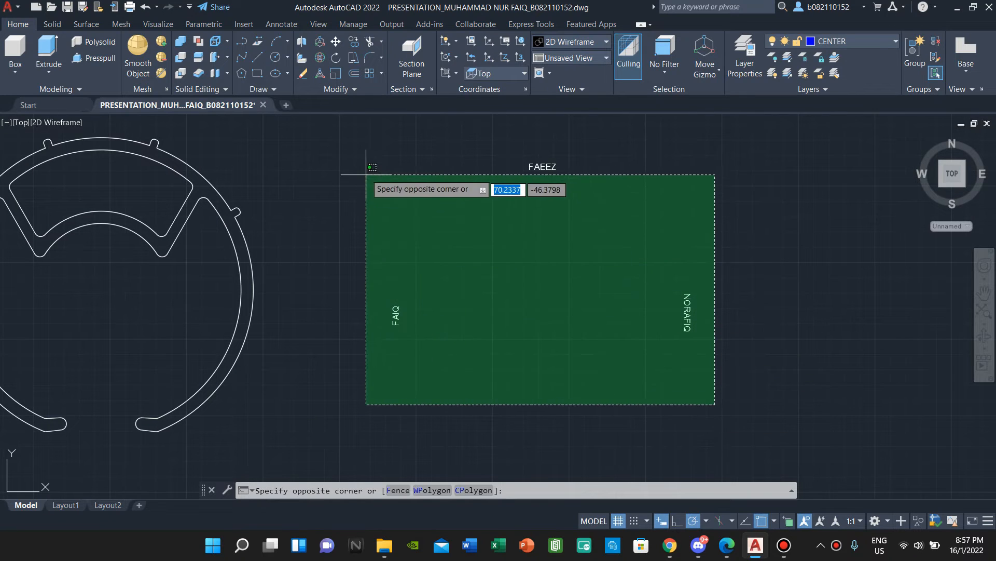
click(356, 148)
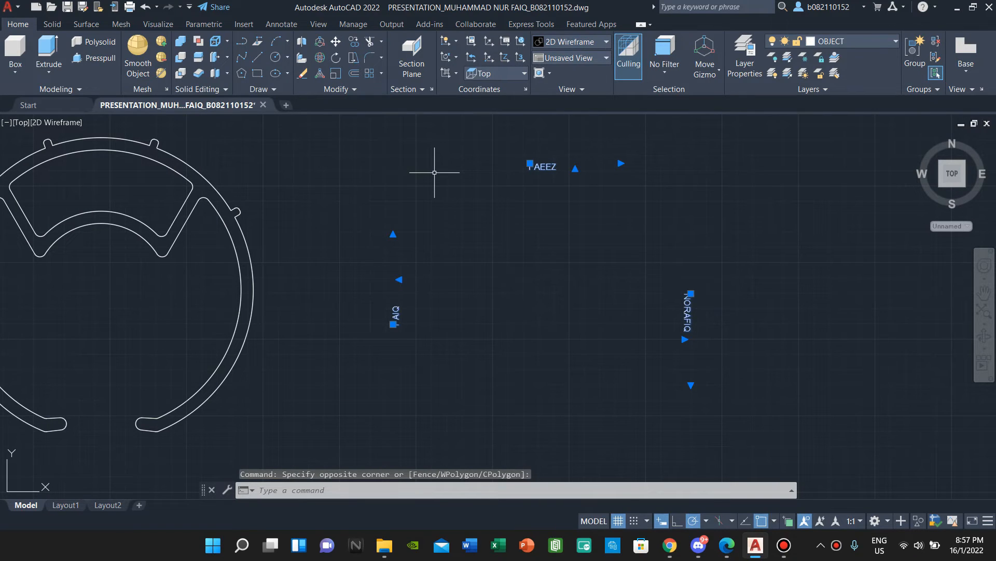
text(t)
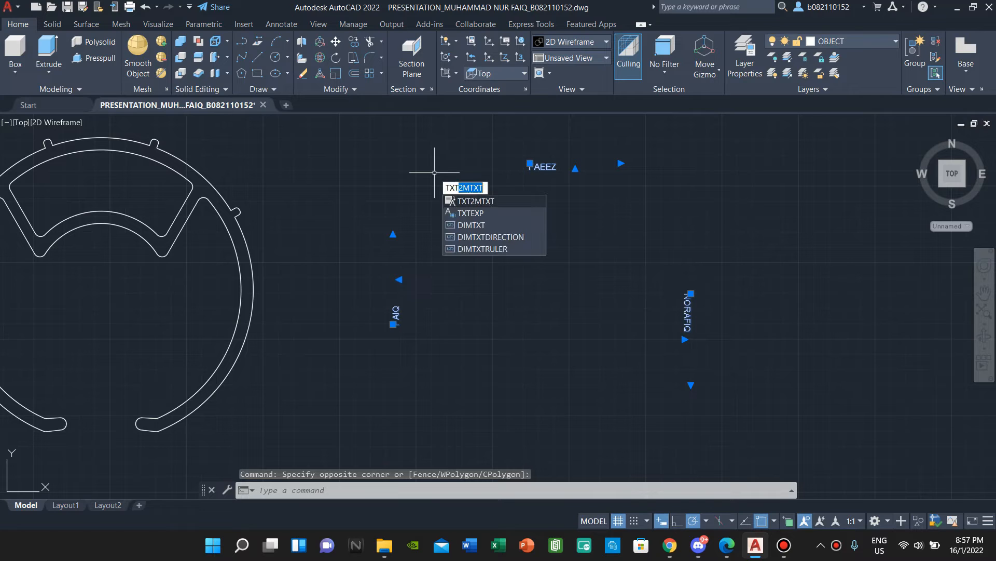
key(Down)
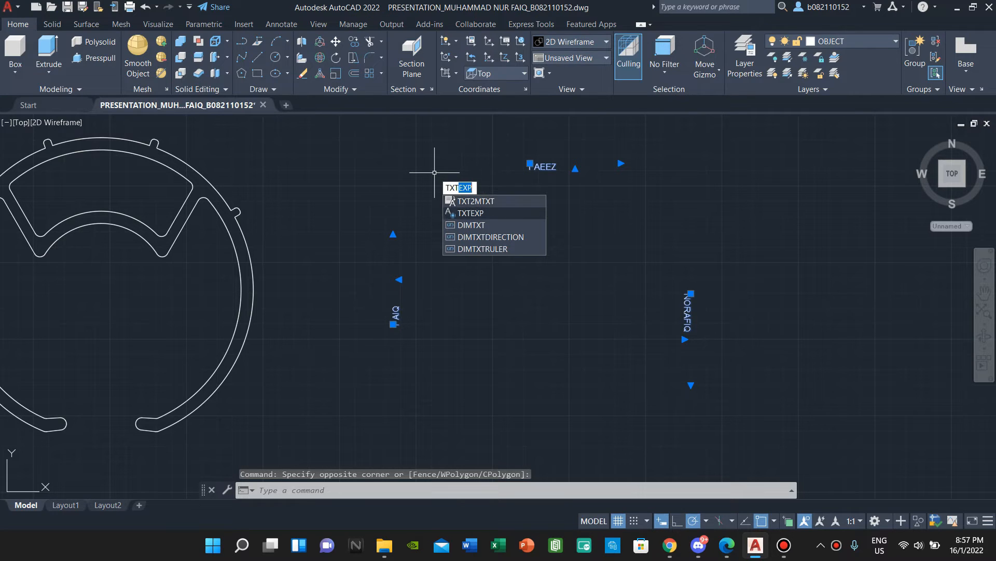
key(Return)
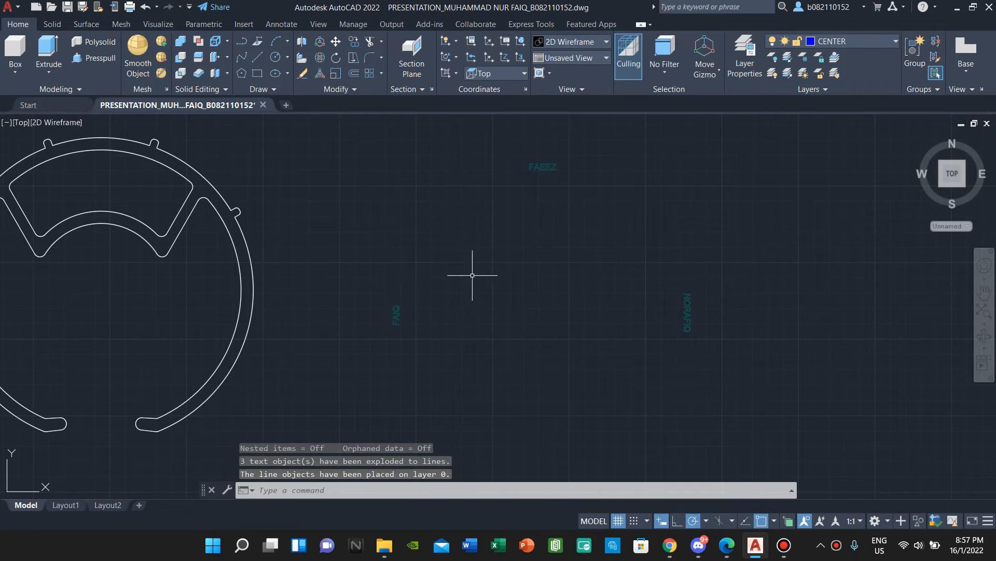
- Select the exploded lettering, enter UNION, and pick a circle centre as the base point
click(738, 400)
click(335, 143)
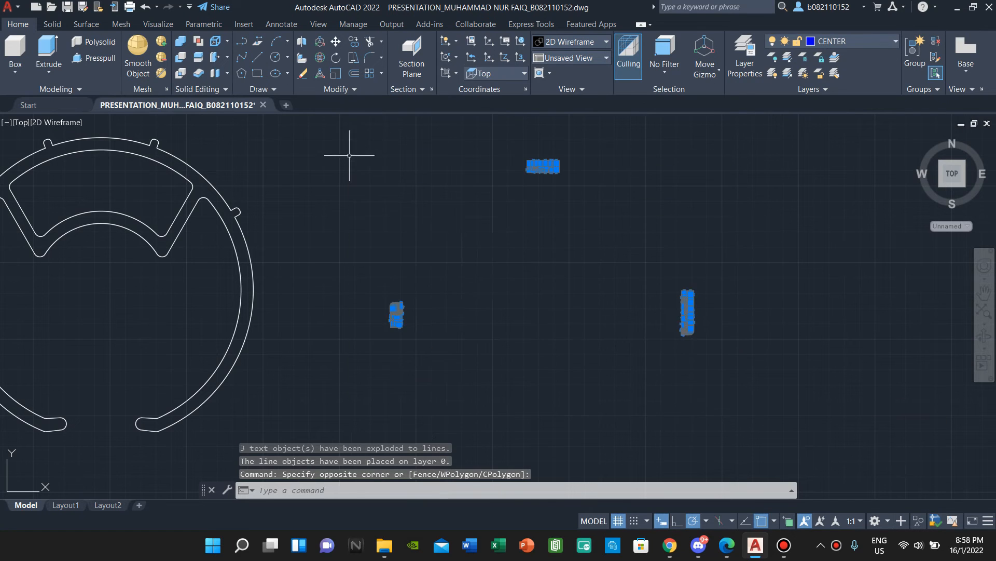
text(union)
key(Return)
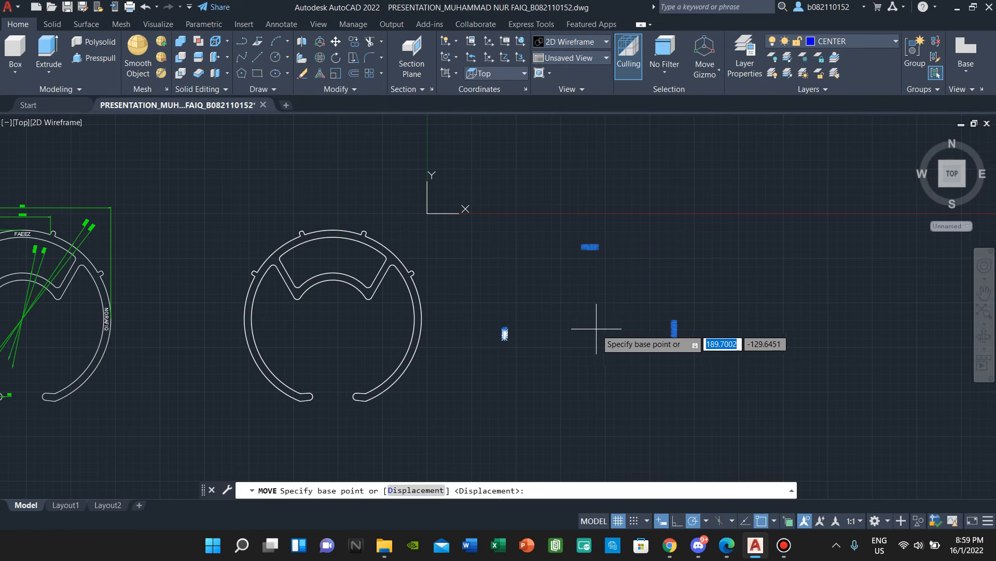
click(639, 322)
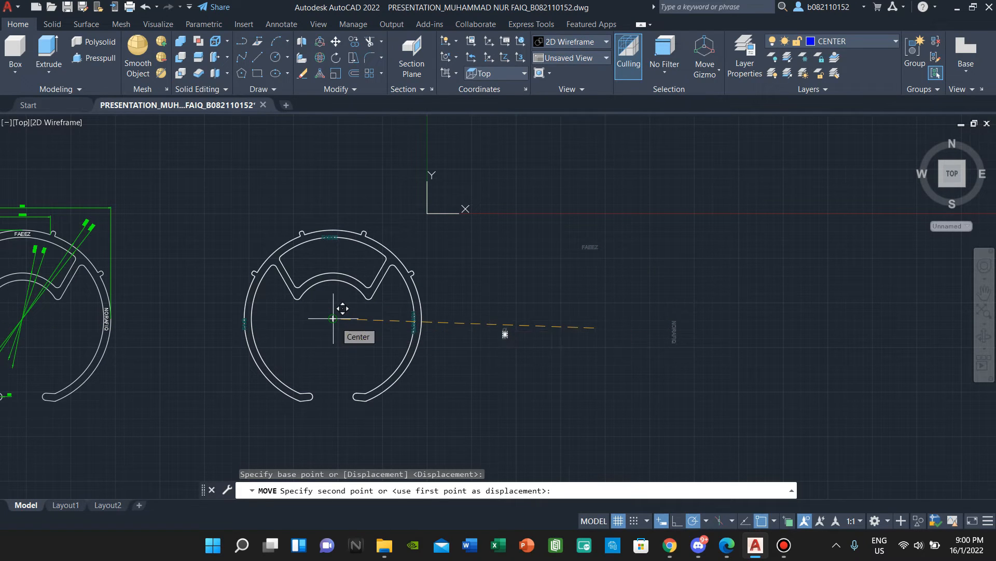
scroll(335, 320, up, 5)
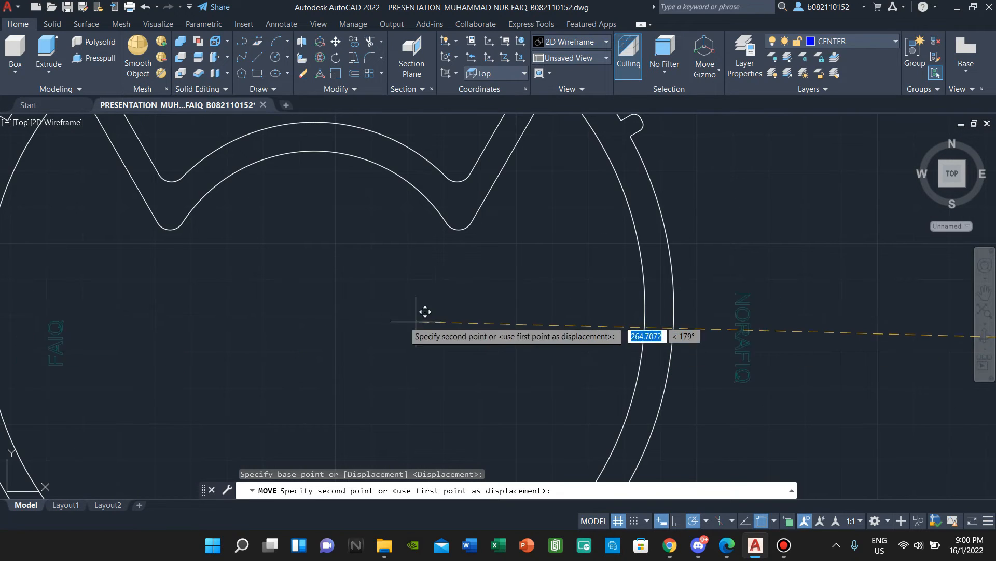
scroll(380, 320, down, 2)
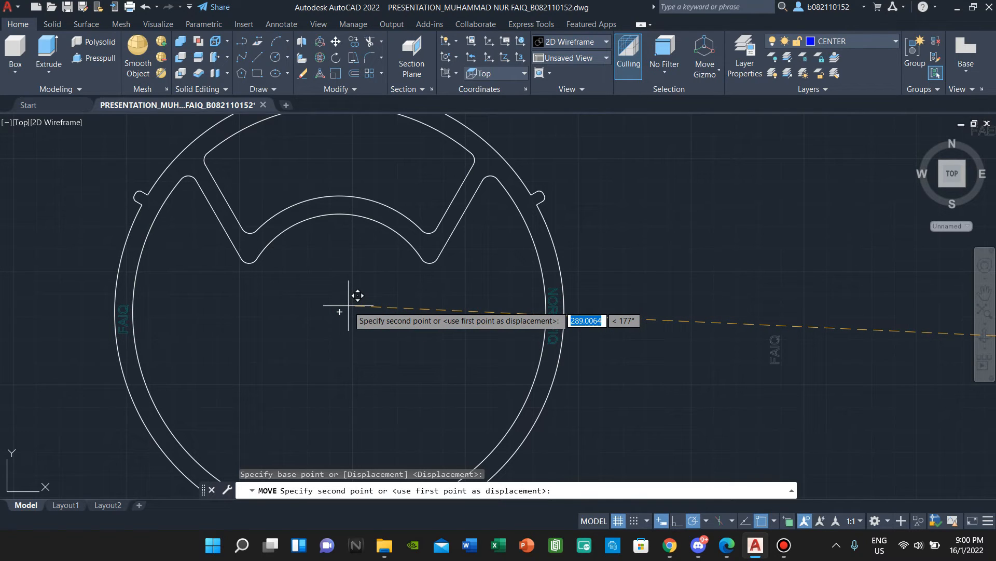
click(349, 305)
scroll(361, 265, down, 2)
scroll(361, 161, up, 4)
scroll(356, 178, up, 8)
scroll(333, 205, down, 6)
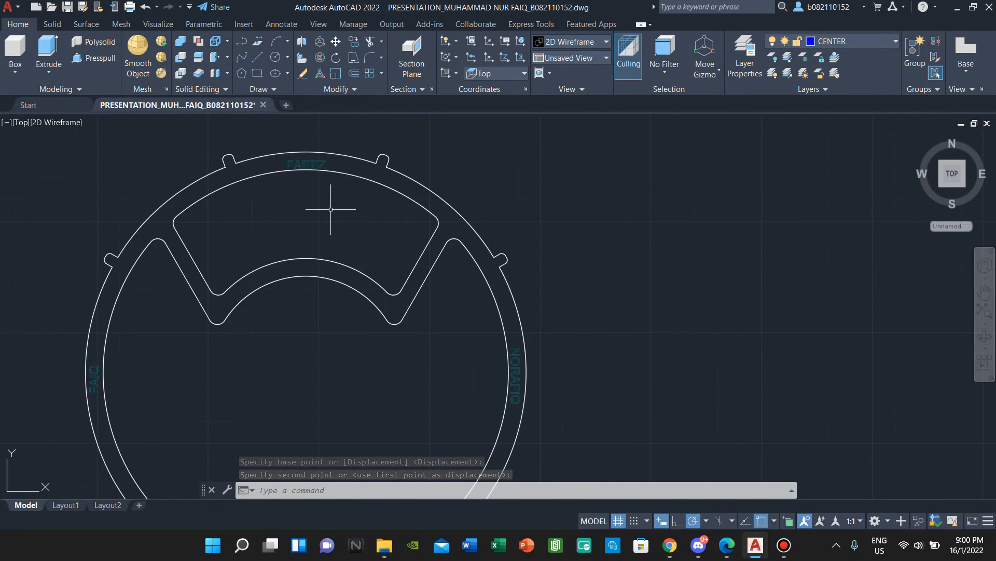
middle_drag(333, 204, 410, 167)
scroll(407, 187, down, 1)
middle_drag(371, 212, 391, 238)
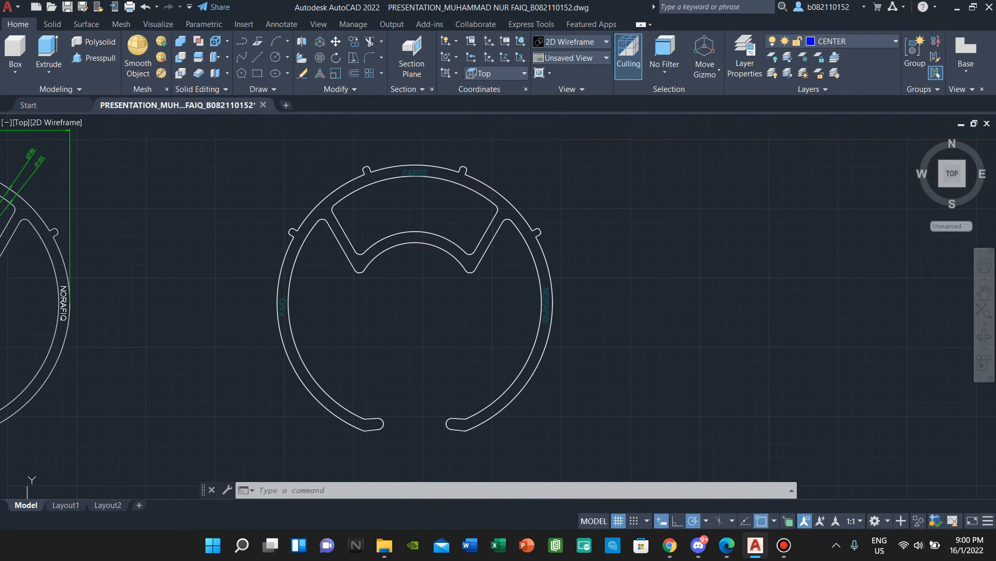
scroll(303, 303, up, 2)
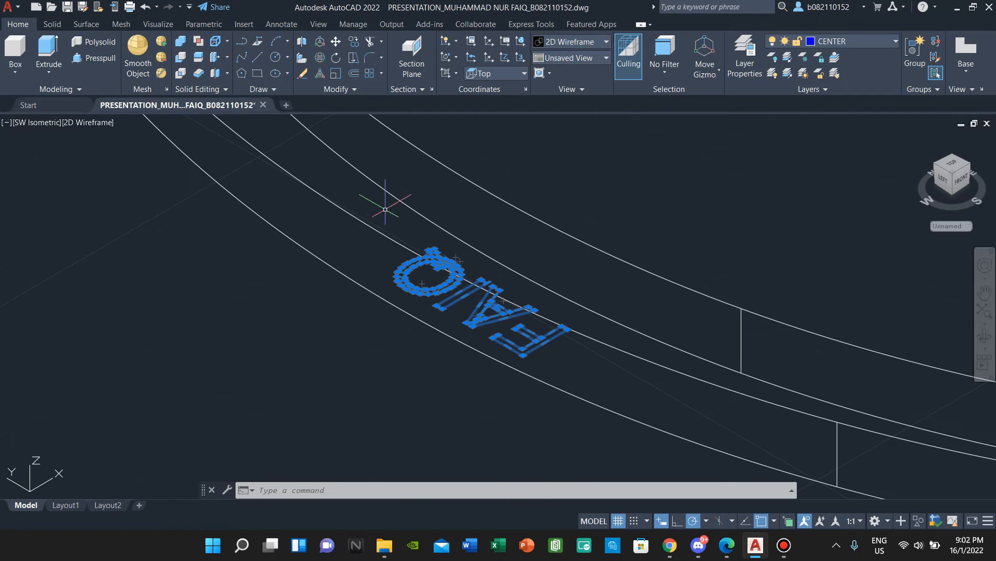
- Extrude the 29 name-letter outlines 5.5 units high into raised solid lettering on the rim
click(49, 50)
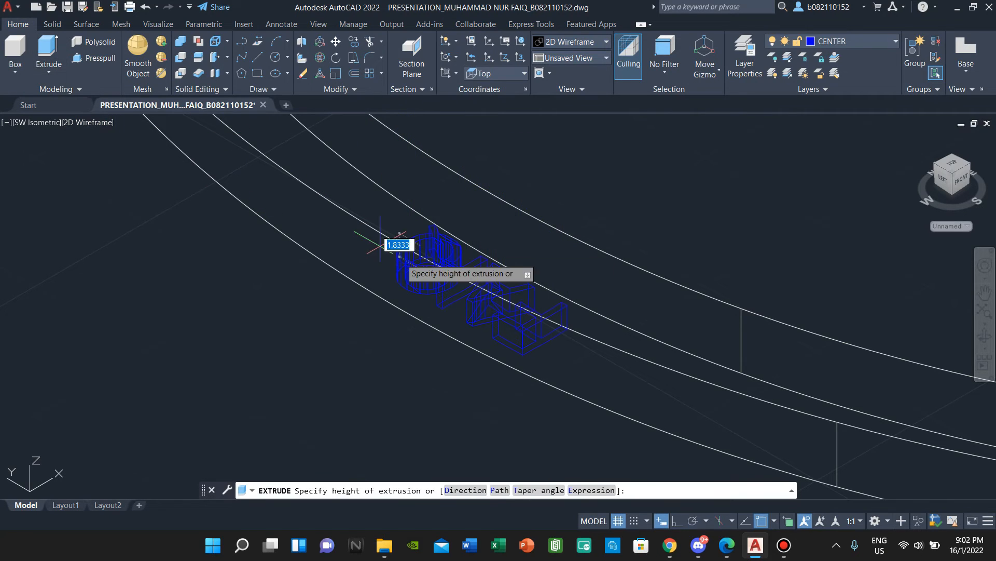
scroll(581, 173, down, 3)
middle_drag(580, 173, 463, 334)
middle_drag(494, 262, 462, 261)
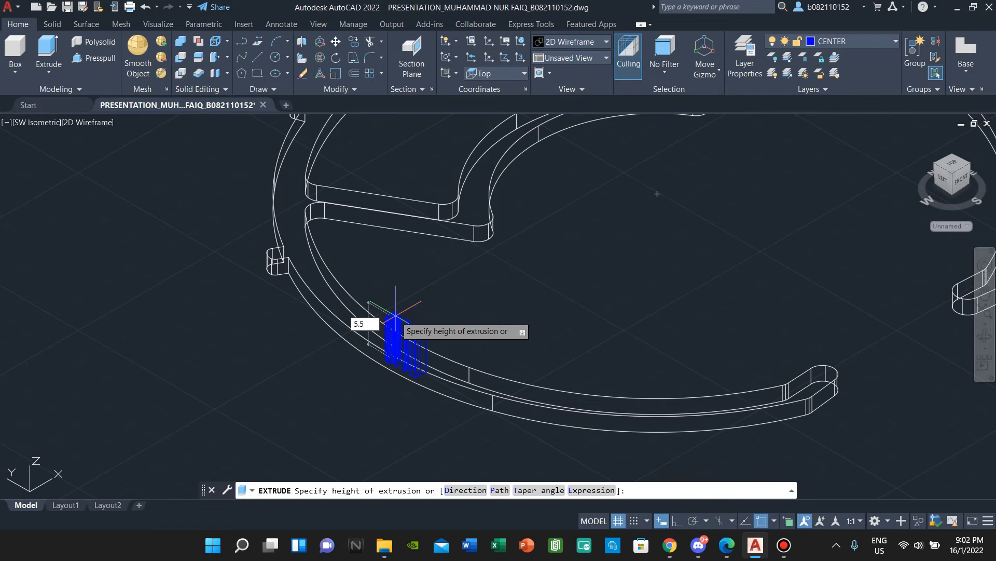
key(Return)
scroll(395, 316, up, 6)
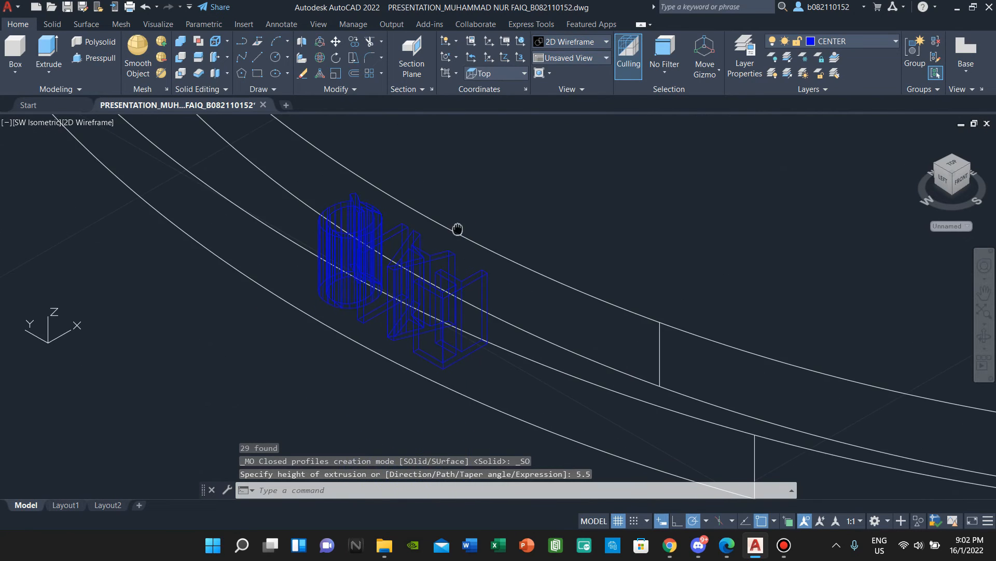
scroll(472, 266, down, 8)
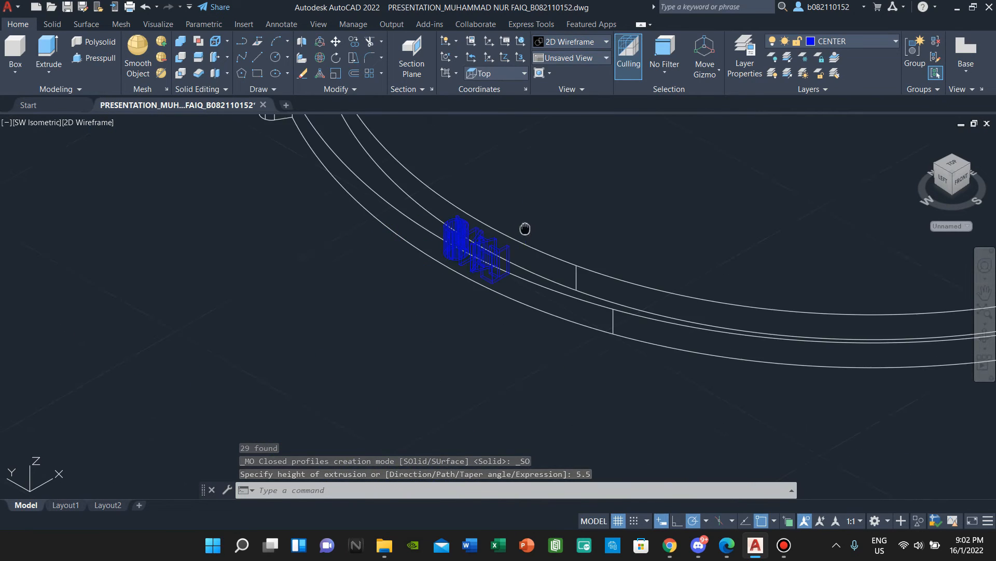
scroll(440, 274, down, 4)
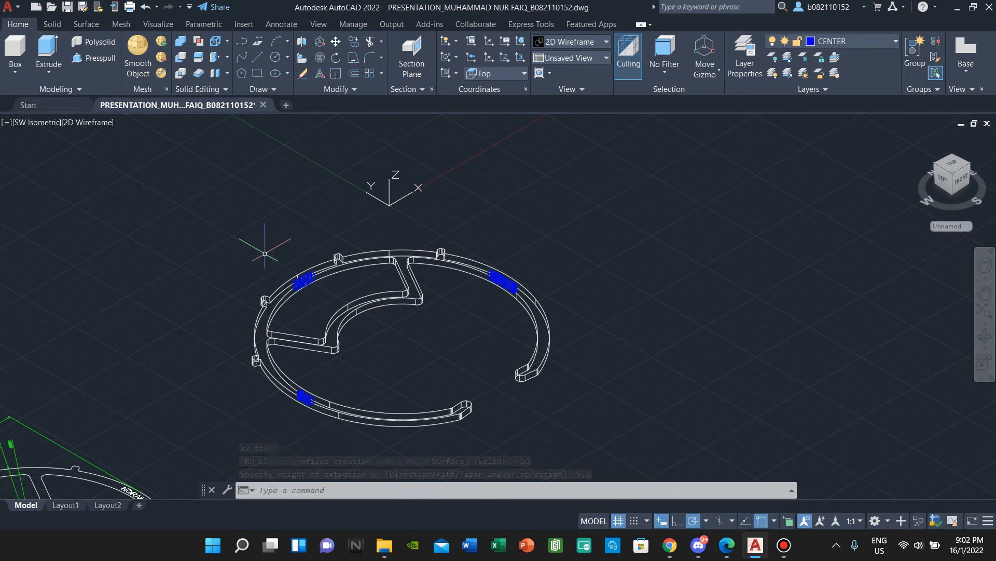
- Switch the viewport to the Conceptual shaded visual style and reframe the ring toward the right
click(88, 122)
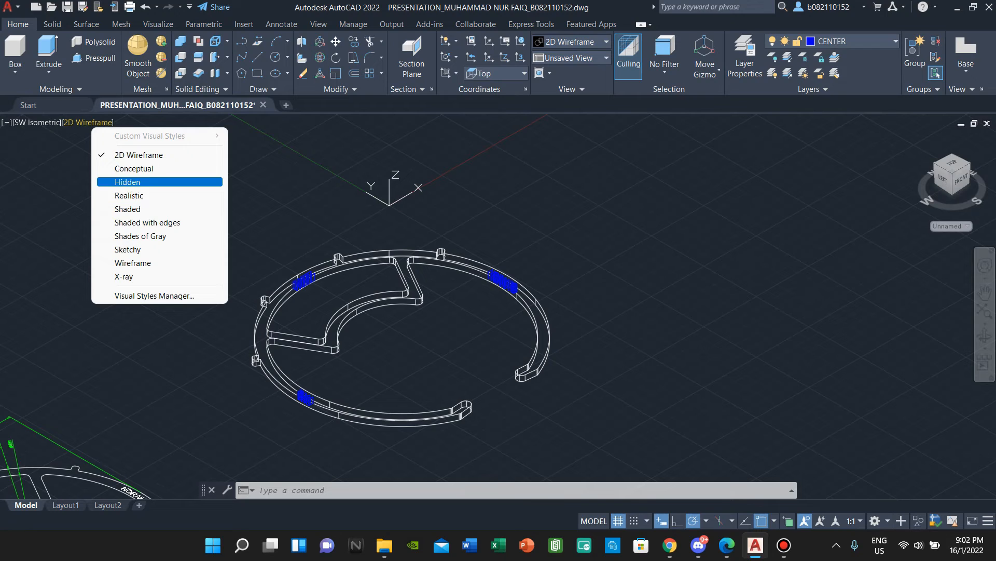
click(134, 168)
scroll(321, 406, up, 5)
scroll(321, 405, up, 3)
scroll(282, 345, down, 10)
scroll(249, 244, up, 6)
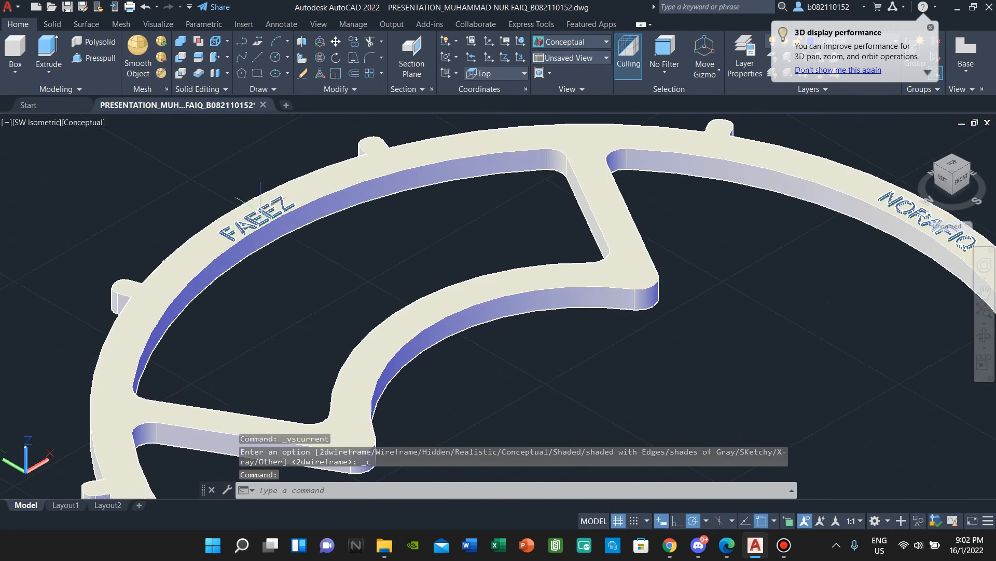
scroll(266, 210, down, 8)
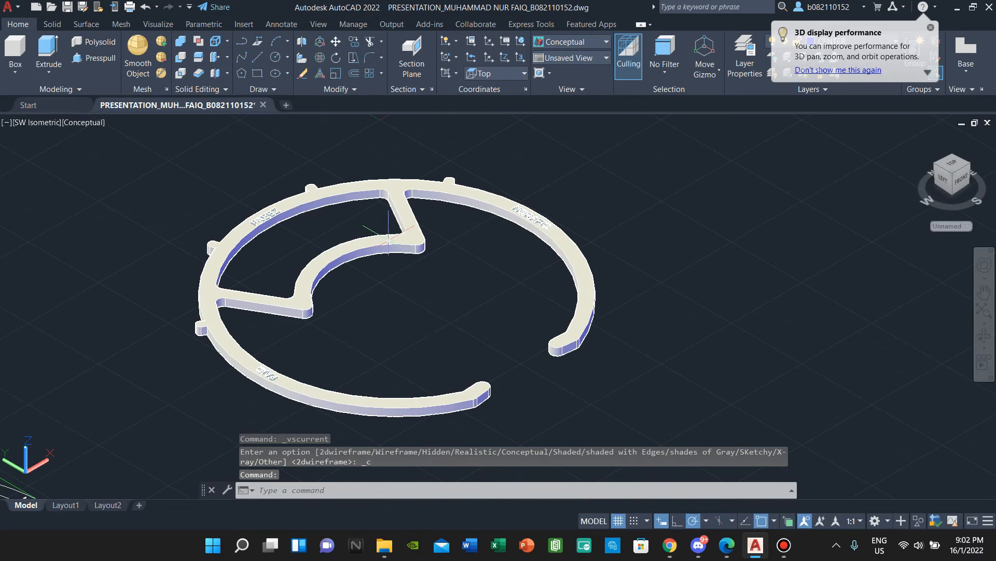
scroll(622, 187, up, 10)
scroll(622, 187, down, 3)
scroll(622, 188, up, 3)
scroll(597, 396, down, 5)
scroll(387, 277, down, 6)
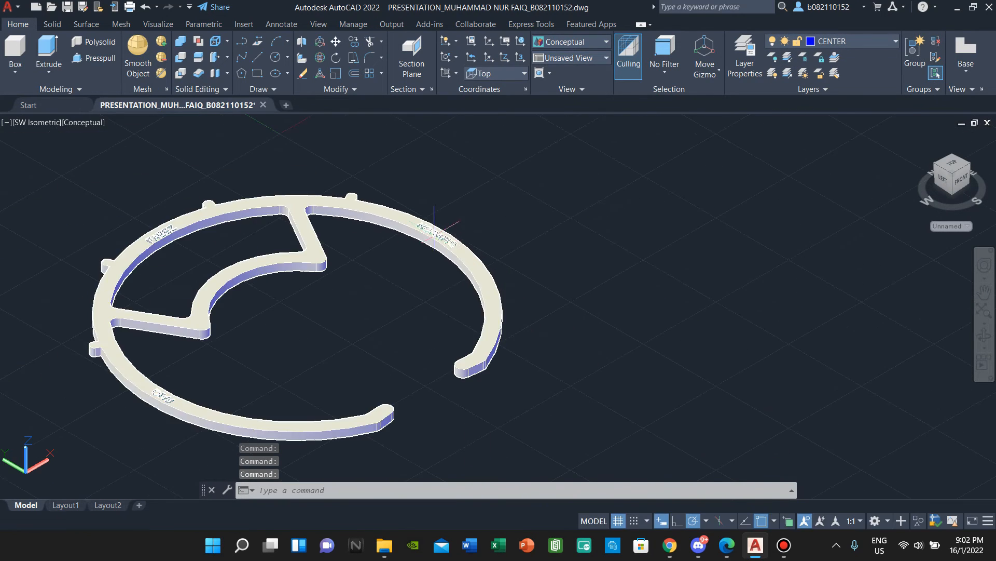
scroll(386, 277, up, 3)
middle_drag(387, 277, 527, 280)
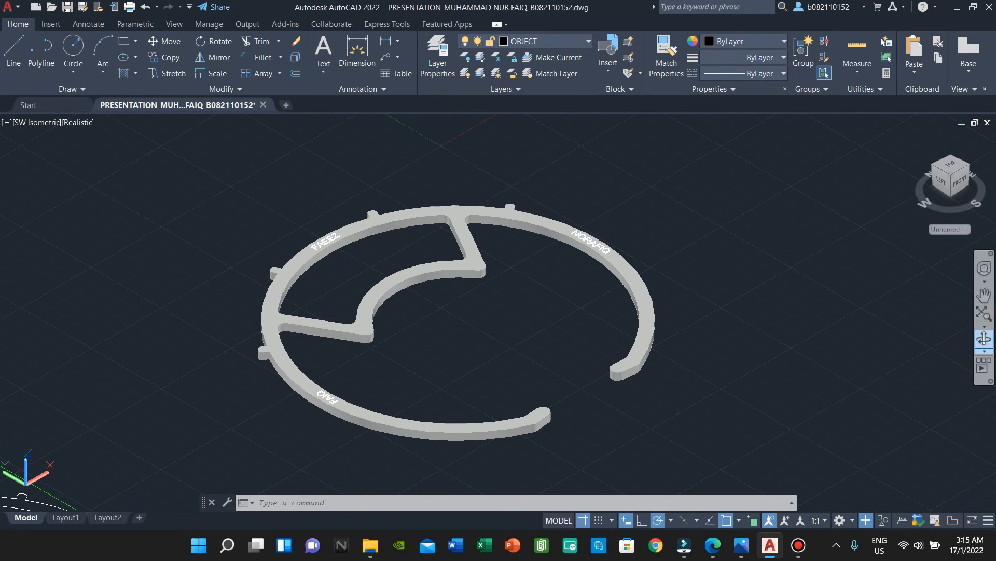
click(984, 339)
drag(840, 301, 708, 332)
scroll(267, 366, up, 8)
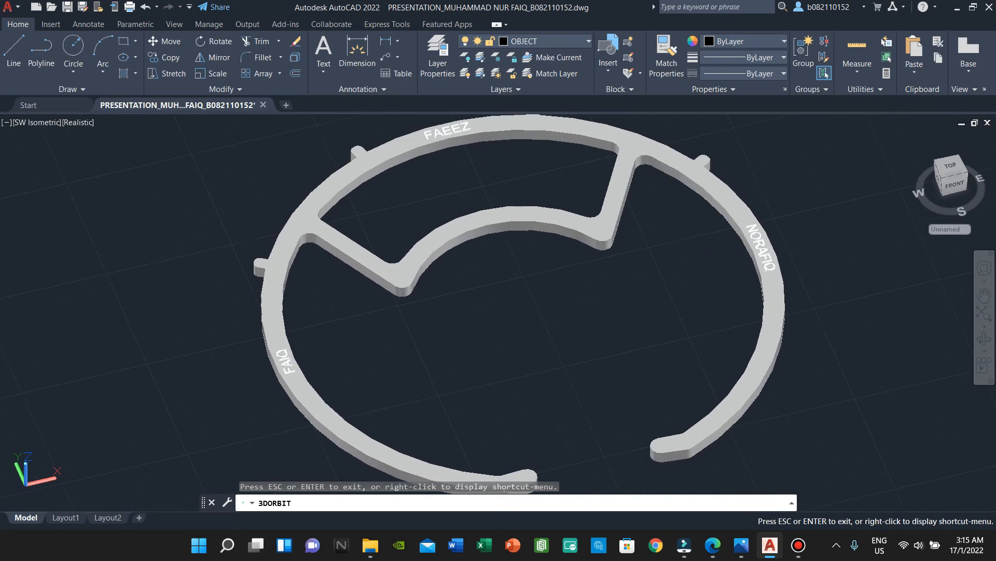
scroll(298, 353, up, 2)
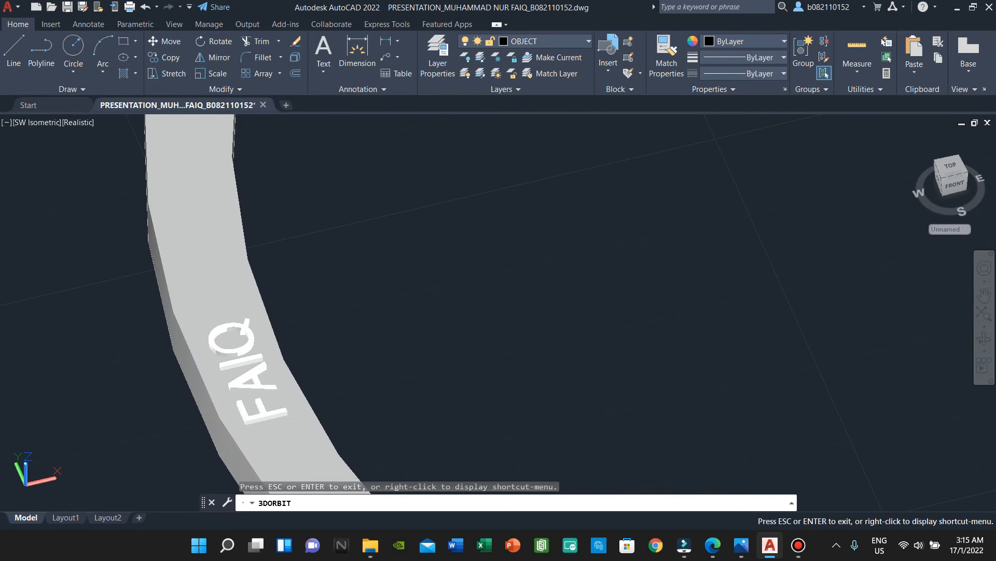
scroll(560, 207, down, 5)
middle_drag(568, 218, 471, 394)
middle_drag(557, 189, 459, 379)
mouse_move(544, 269)
middle_down()
mouse_move(499, 364)
mouse_move(395, 296)
middle_up()
middle_drag(794, 467, 343, 262)
scroll(405, 283, down, 2)
middle_drag(407, 285, 599, 280)
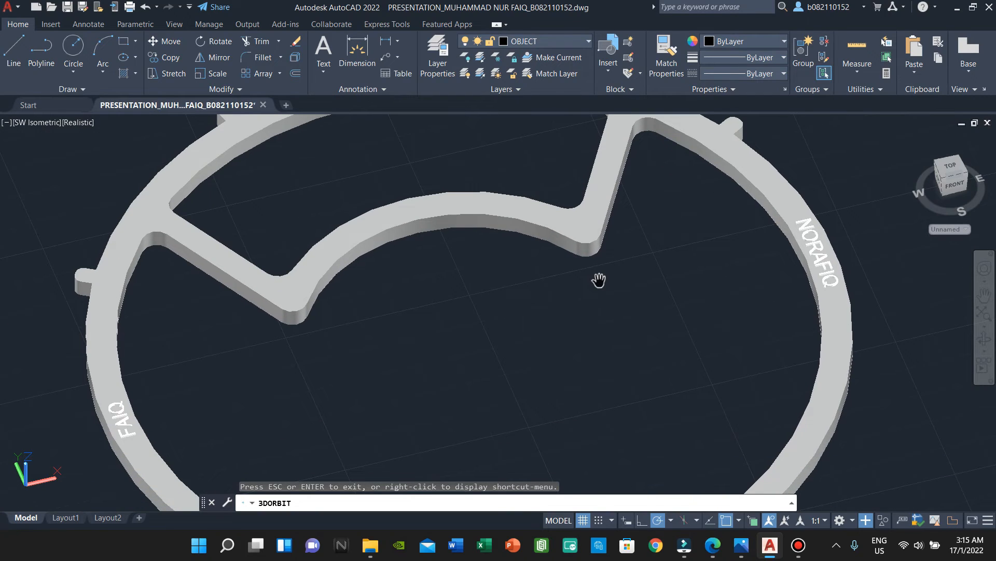
key(Escape)
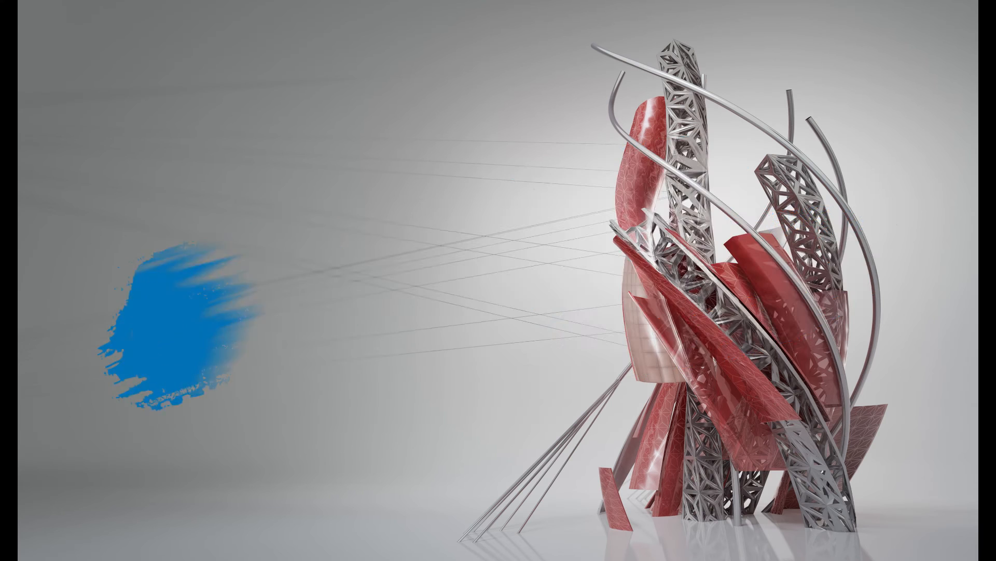